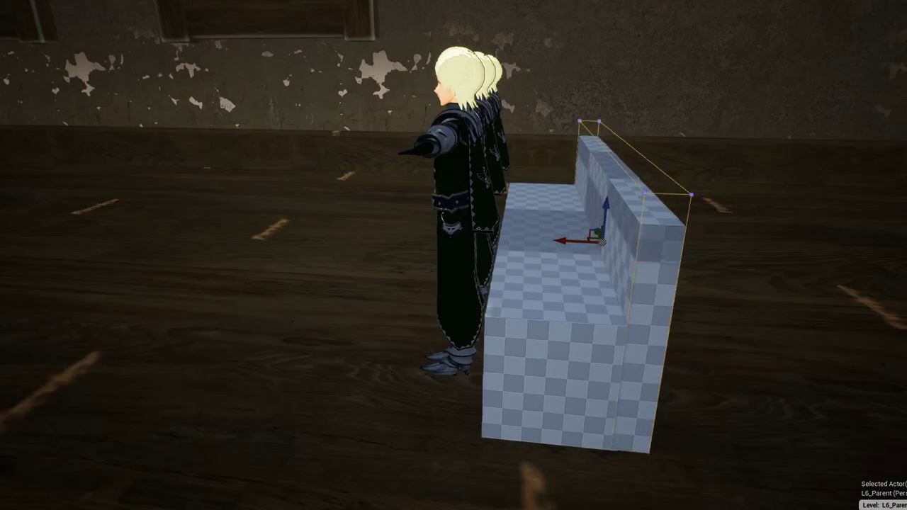
Raise the pew's backrest higher along the Z axis in the Unreal blockout
left_click_drag(606, 207, 639, 192)
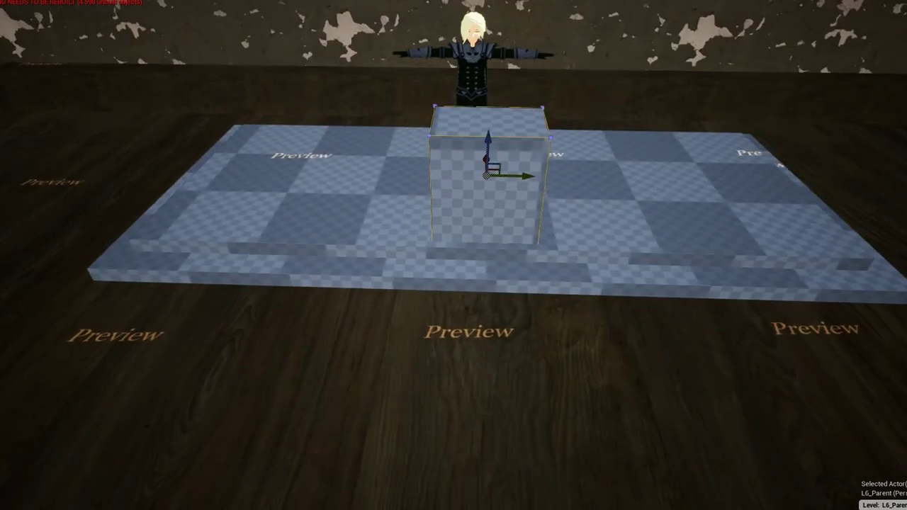
Undo the recent altar block edits, then lift the flat box up off the cube
key("ctrl+z")
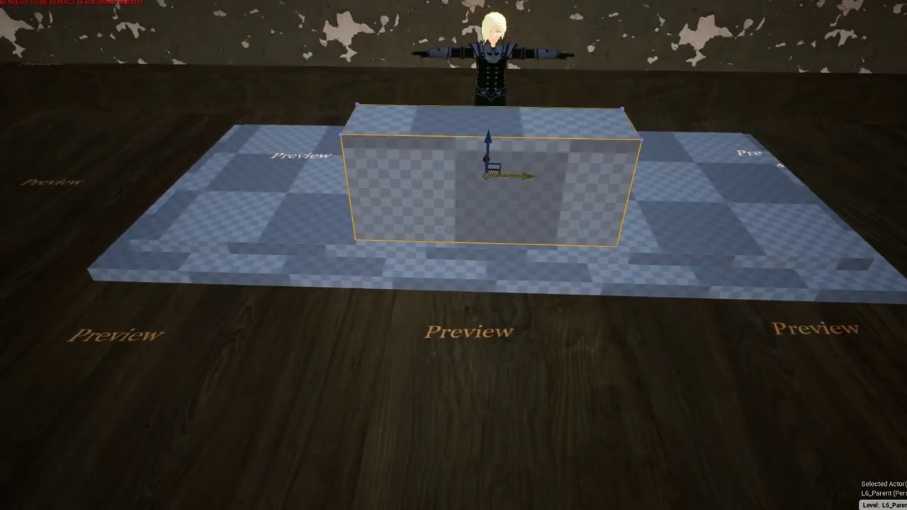
key("ctrl+z")
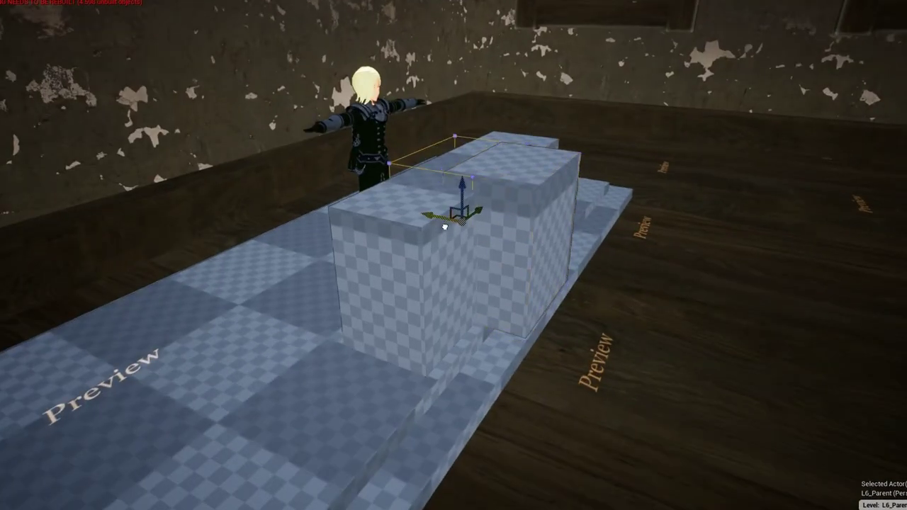
key("ctrl+z")
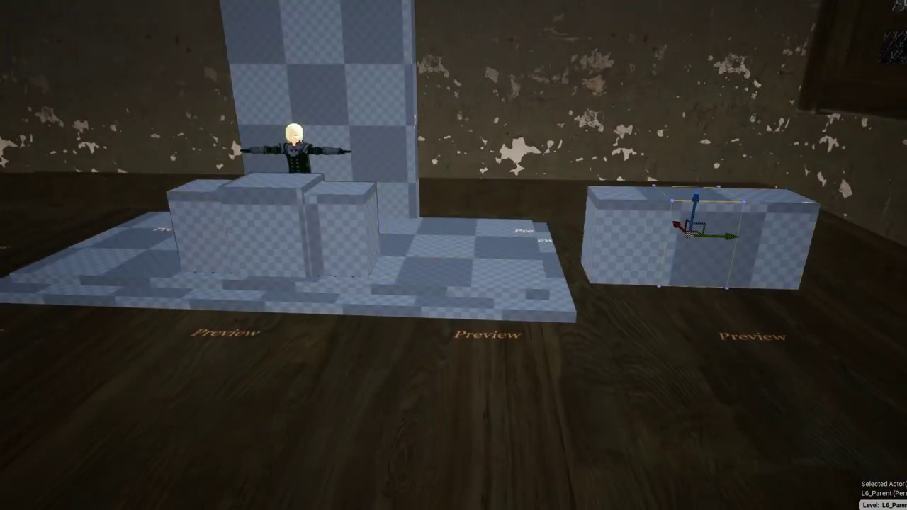
left_click_drag(680, 217, 698, 170)
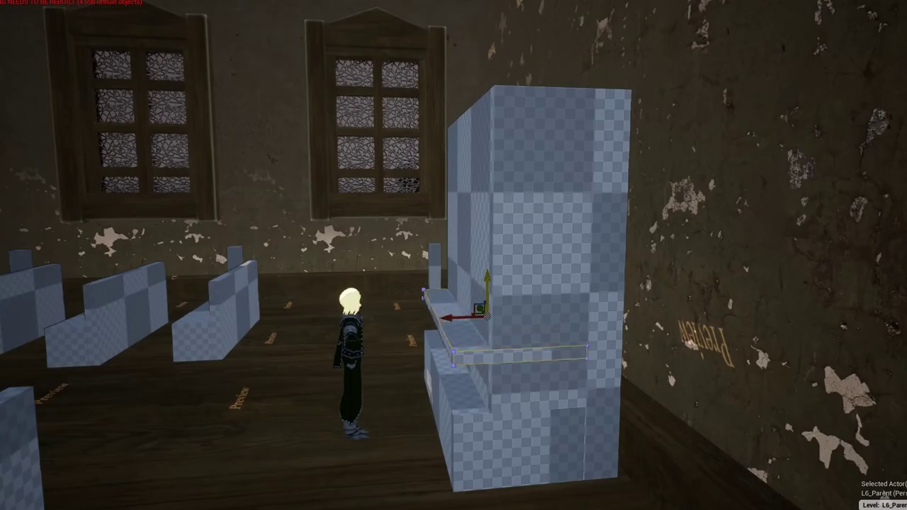
Copy the shelf upward, slide the long slab into the wall, and look up at the ceiling
left_click_drag(487, 216, 487, 88, "alt")
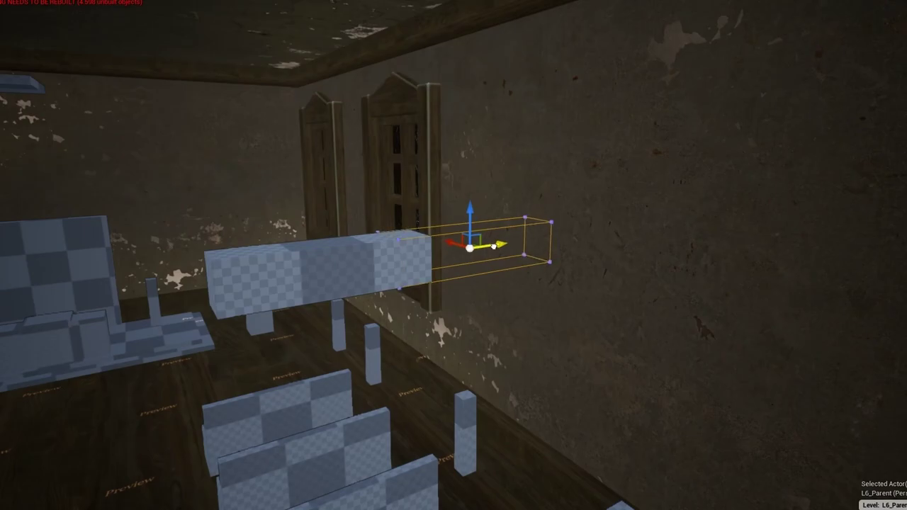
left_click_drag(494, 246, 553, 245)
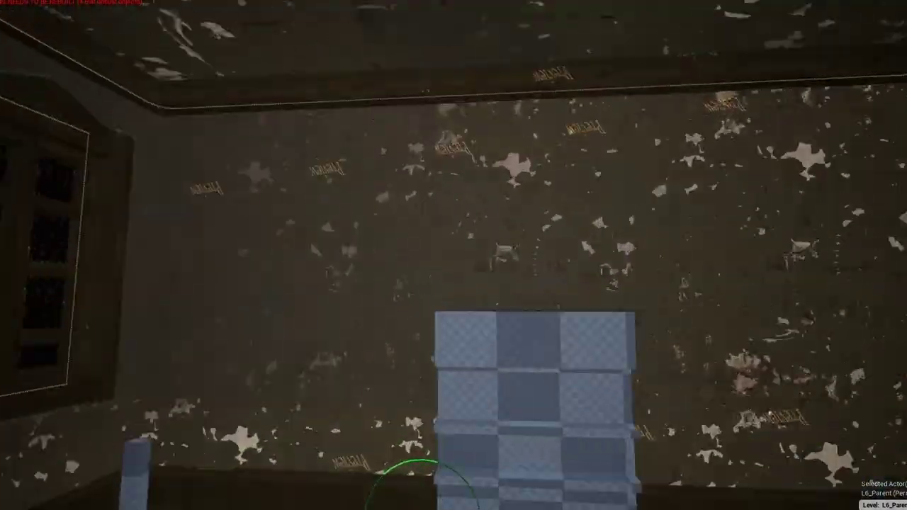
right_click_drag(405, 486, 781, 266)
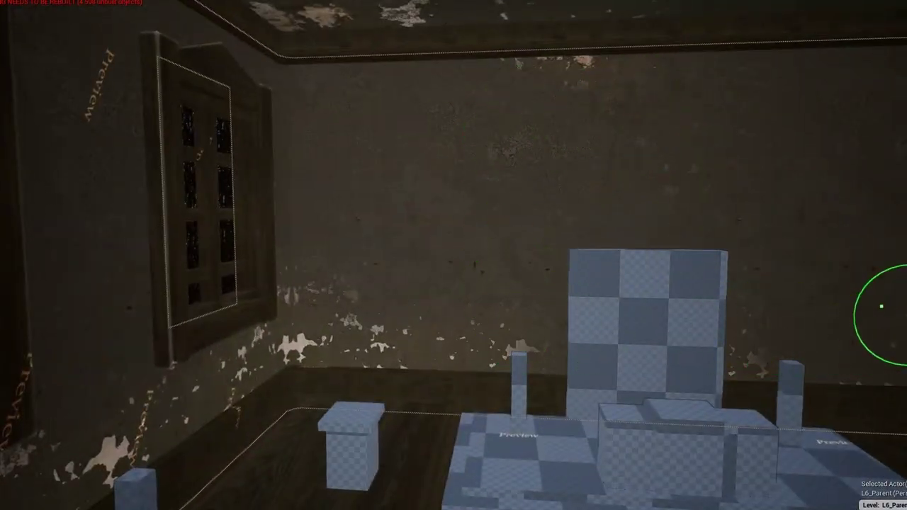
right_click_drag(881, 306, 761, 481)
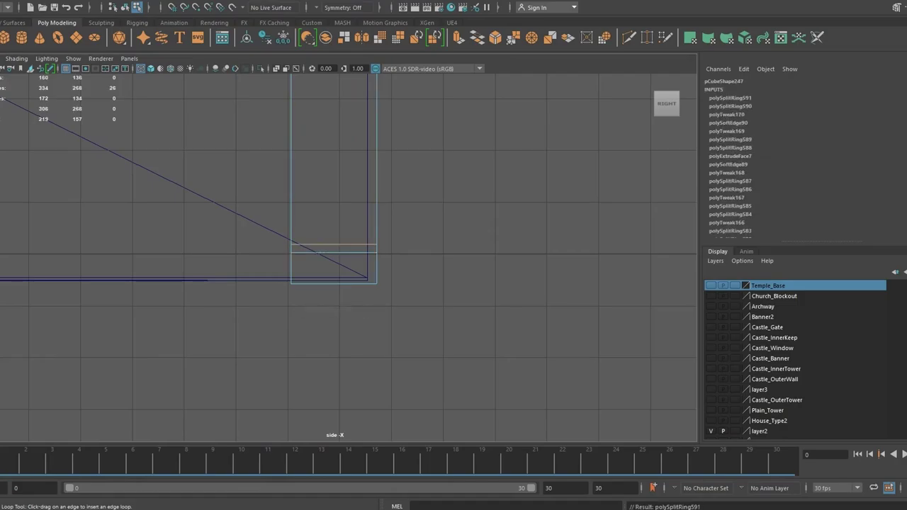
Switch to a perspective view and select vertices on the pew end's column
key("space")
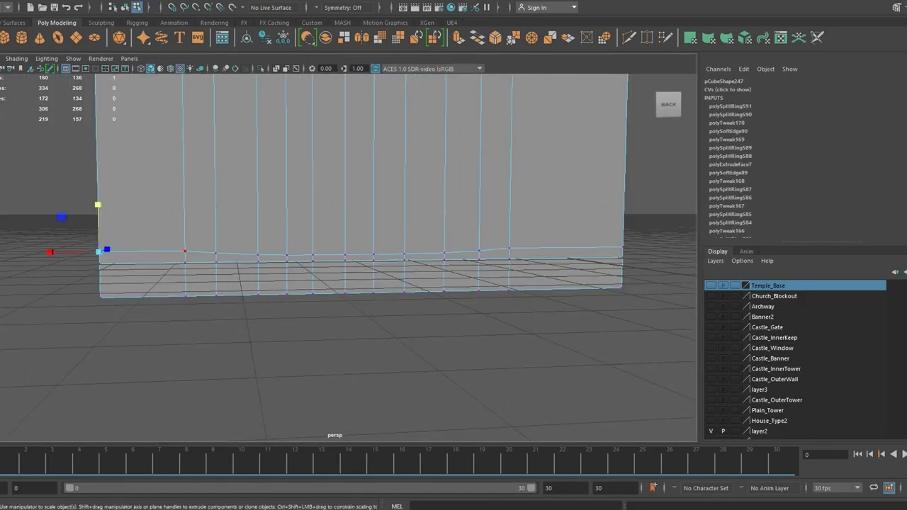
key("space")
key("space")
key("space")
key("space")
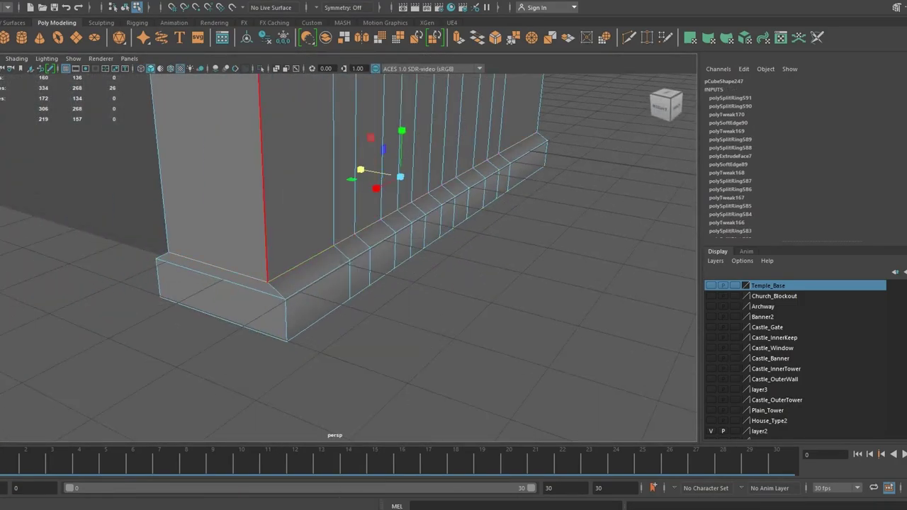
right_click(316, 88)
key("space")
key("space")
right_click(441, 218)
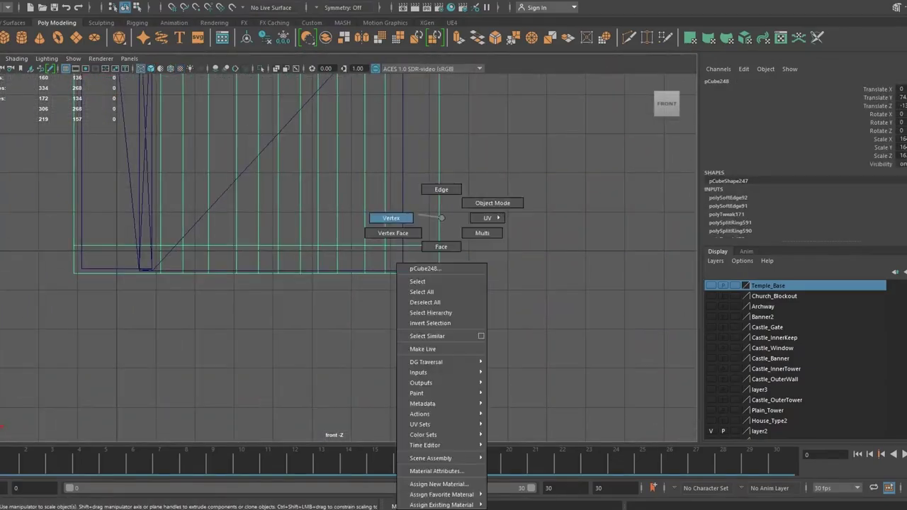
key("space")
key("space")
key("space")
key("space")
key("space")
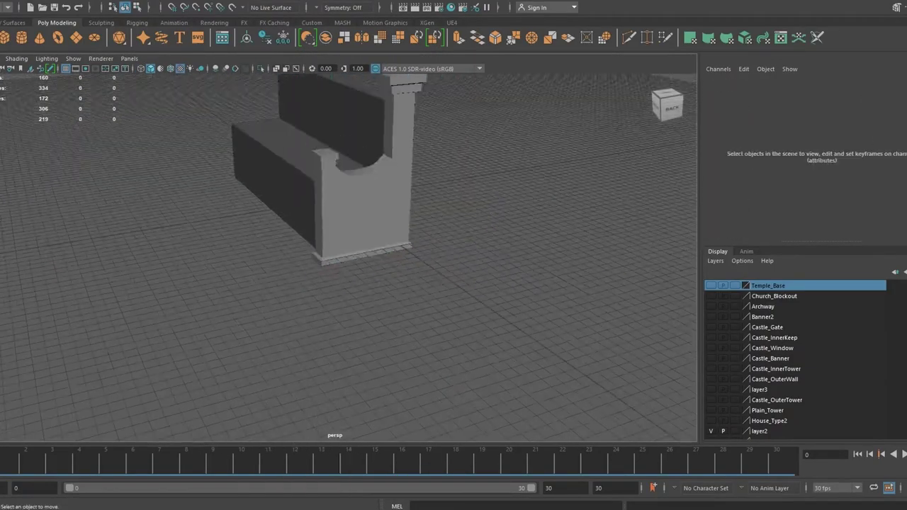
scroll(348, 255, "up", 5)
left_click_drag(348, 255, 333, 304, "alt")
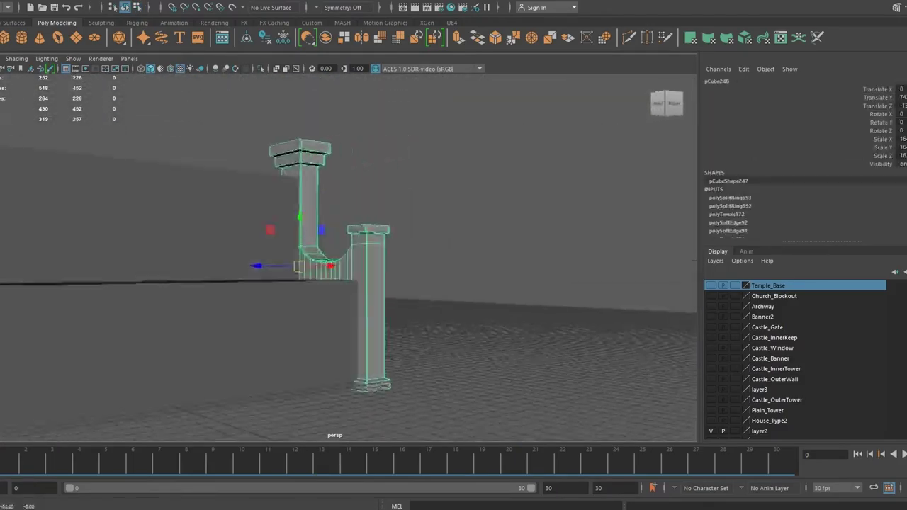
Duplicate the pew end, soften the trim rail's edges, and select the backrest panel faces
key("ctrl+d")
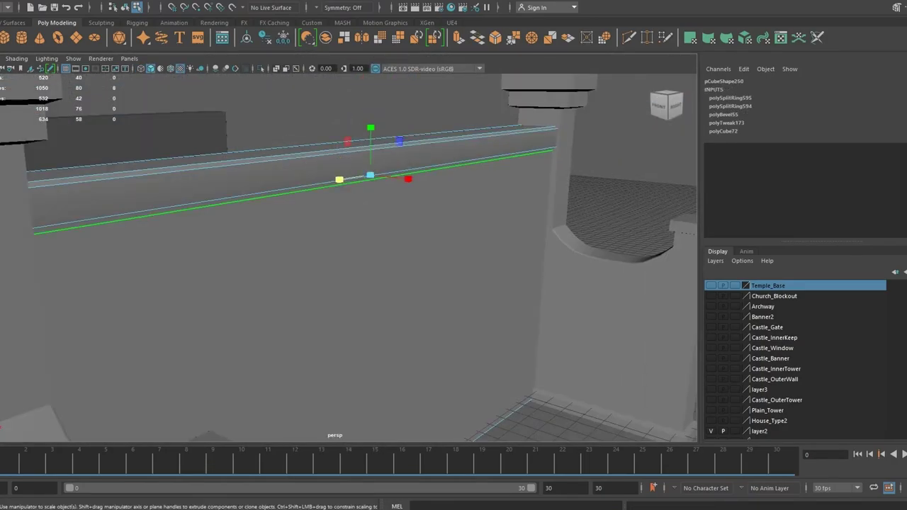
left_click(283, 77)
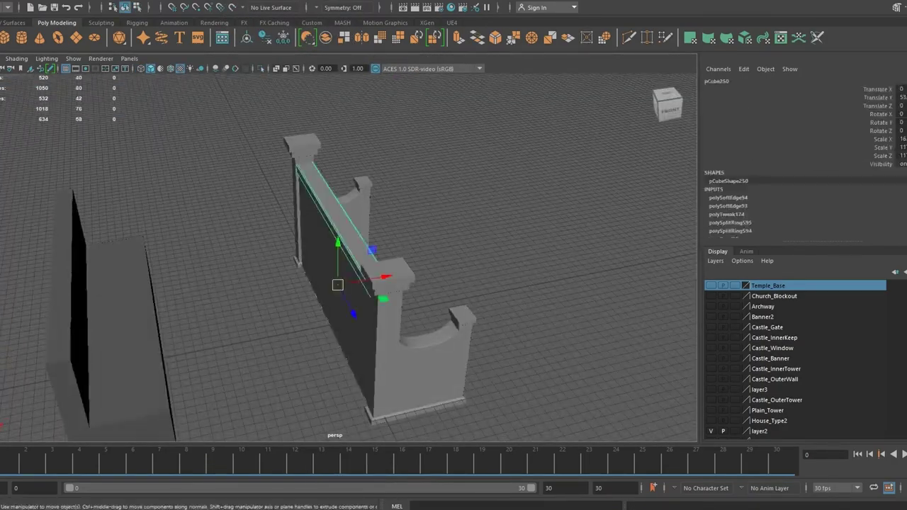
left_click_drag(337, 285, 425, 270, "alt")
right_click_drag(364, 223, 415, 205)
left_click_drag(415, 205, 319, 234, "alt")
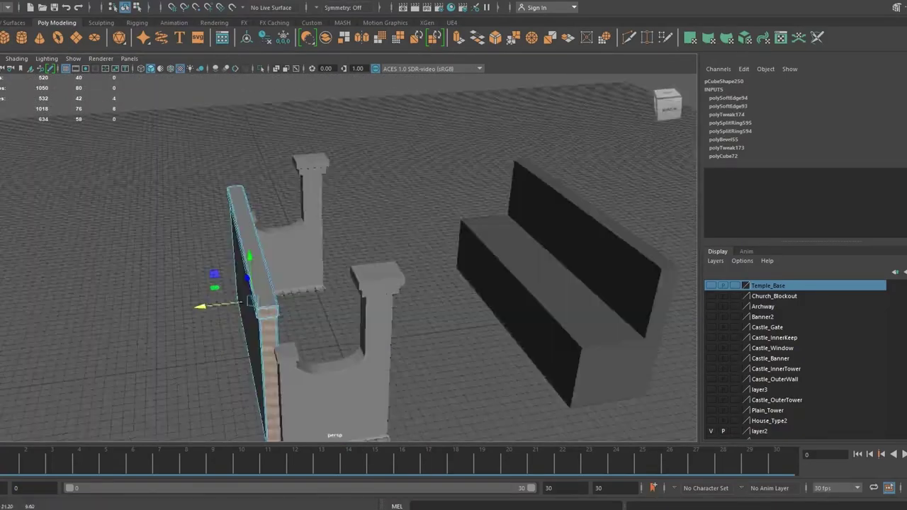
left_click_drag(250, 299, 245, 326, "alt")
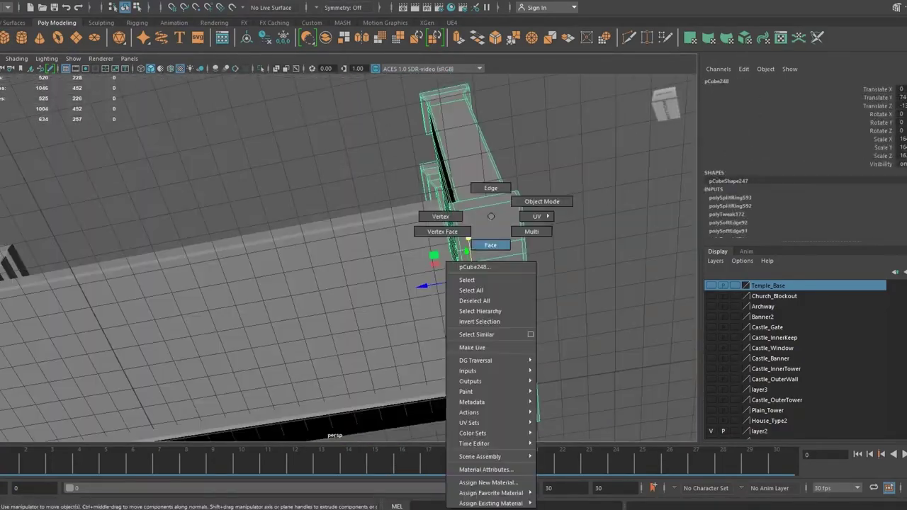
right_click_drag(454, 226, 435, 245)
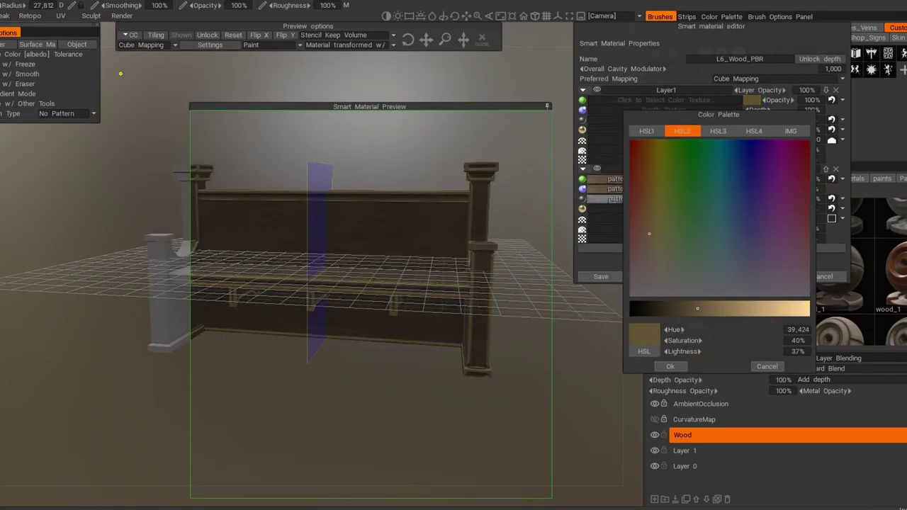
Confirm the brown wood colour for the L6_Wood_PBR smart material
key("Return")
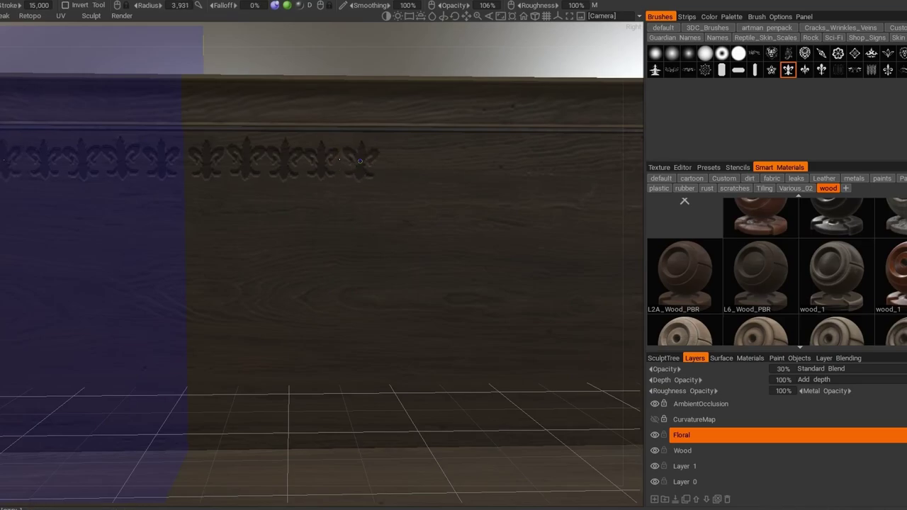
Stamp more fleur-de-lis ornaments along the front of the pew backrest
scroll(401, 161, "up", 3)
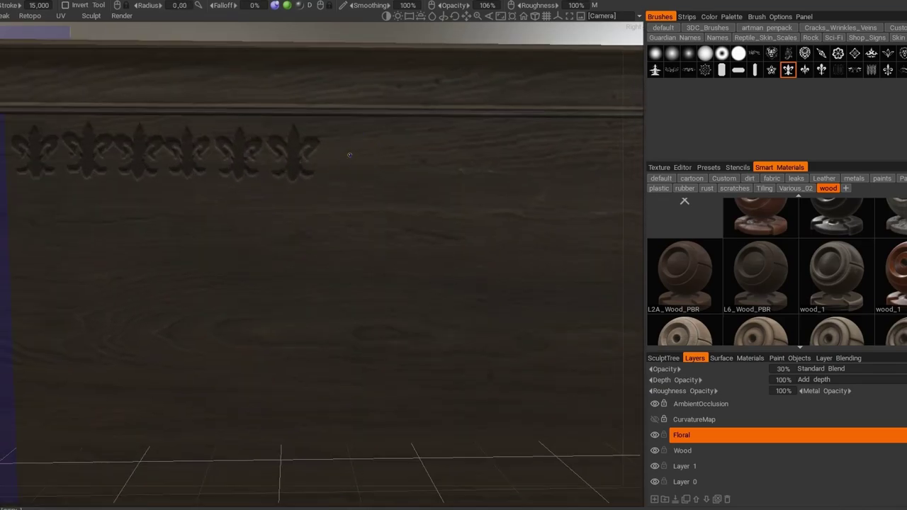
middle_click_drag(408, 154, 321, 168)
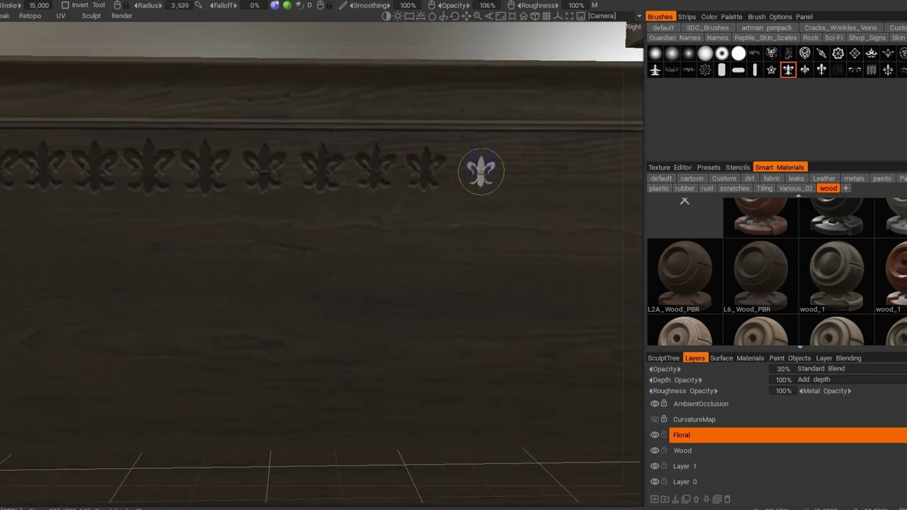
middle_click_drag(482, 170, 305, 179)
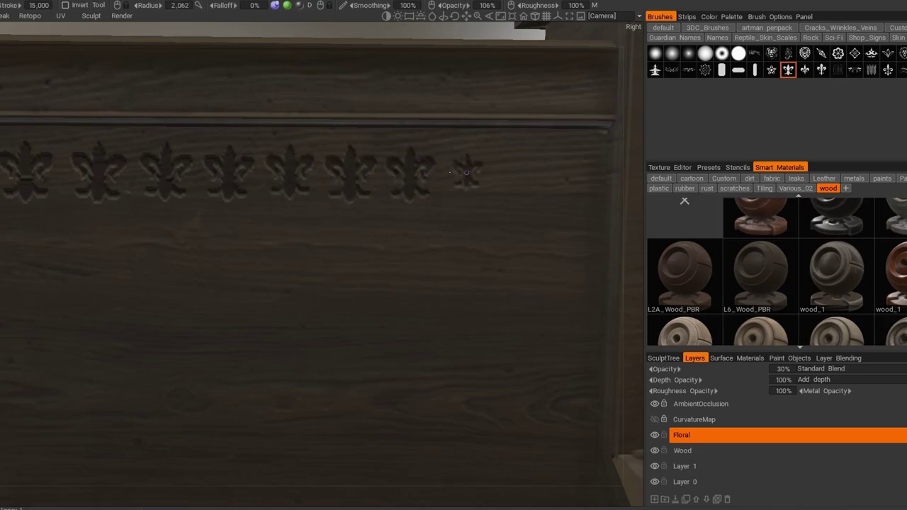
In the Left view, stamp a row of fleur-de-lis on the backrest's other side
key("KP_4")
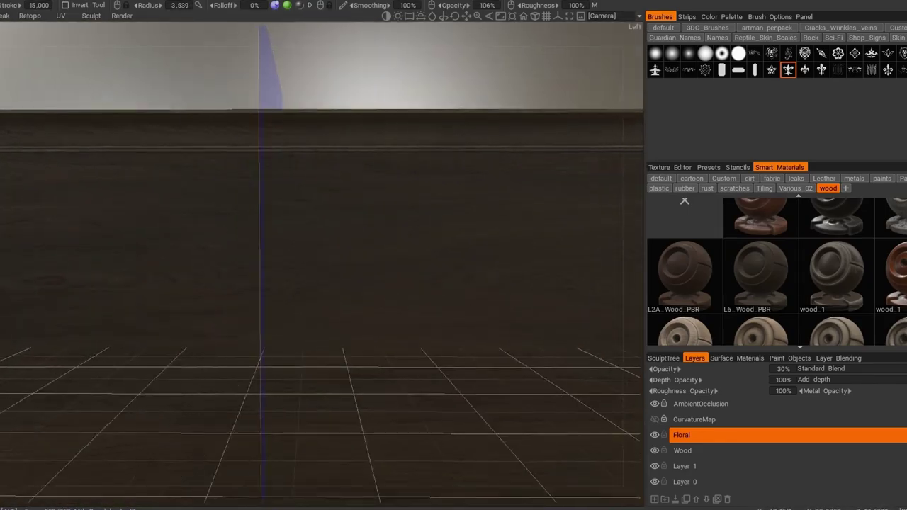
middle_click_drag(397, 165, 186, 164)
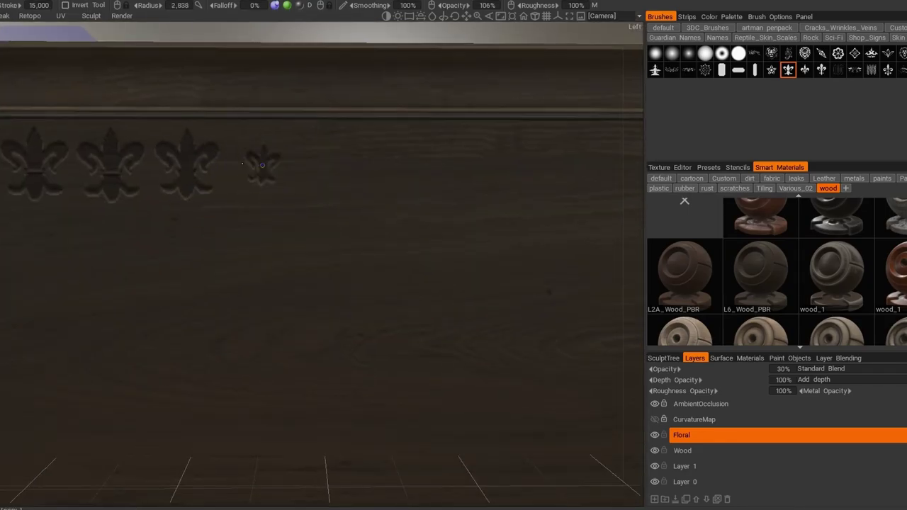
middle_click_drag(404, 169, 372, 201)
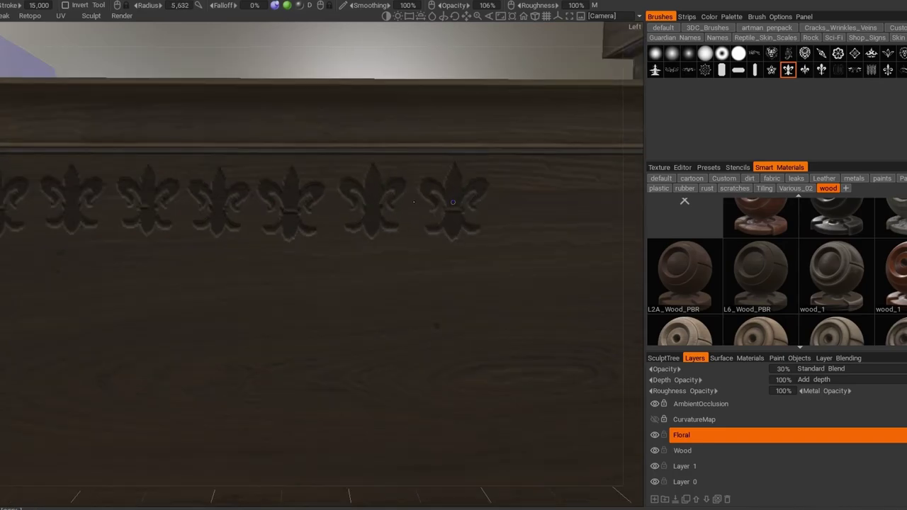
middle_click_drag(453, 202, 333, 203)
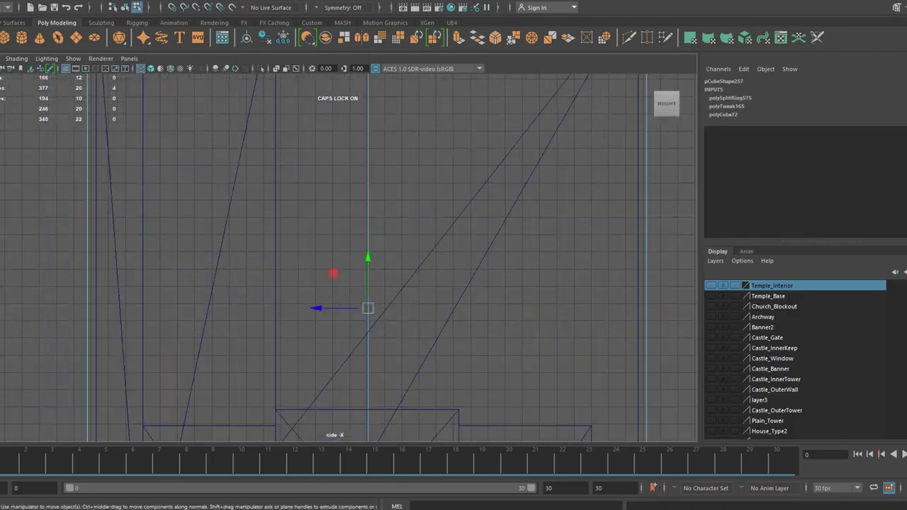
Frame the temple door panel in side view and bevel its vertical edges
key("f")
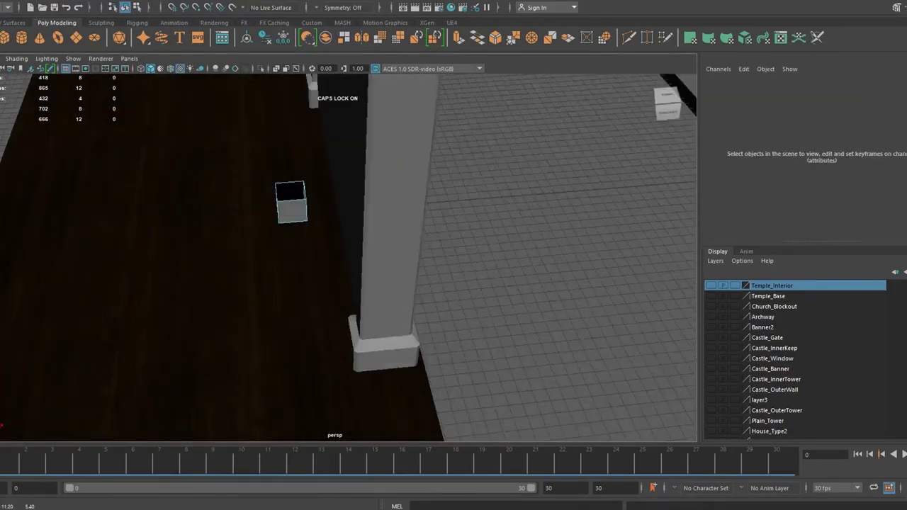
key("space")
key("space")
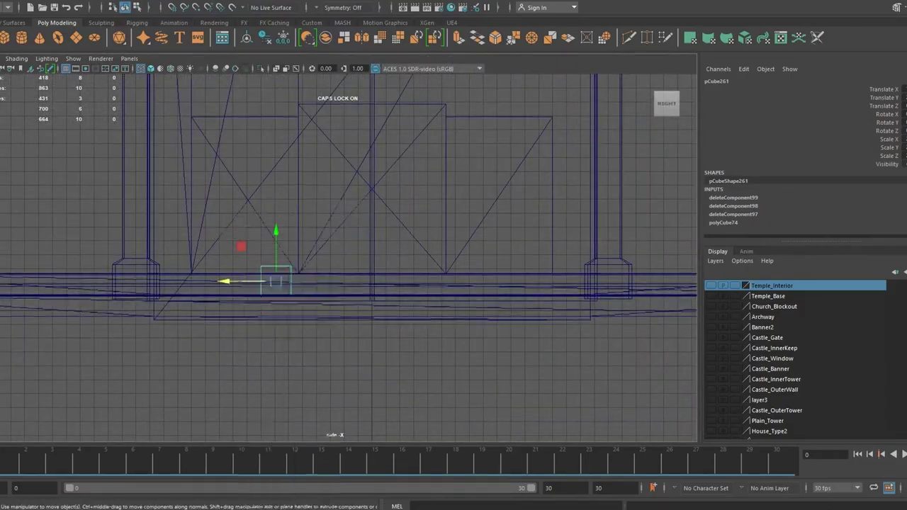
scroll(348, 255, "up", 3)
right_click_drag(323, 192, 374, 204)
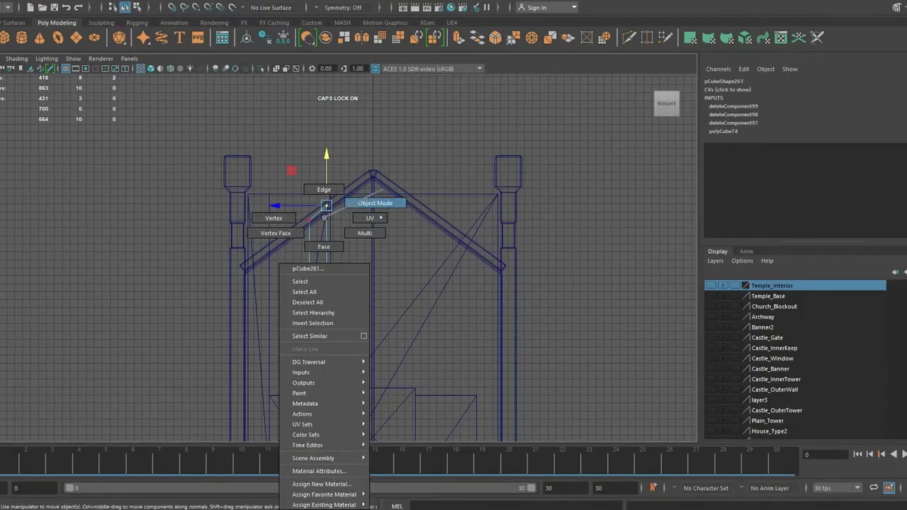
key("r")
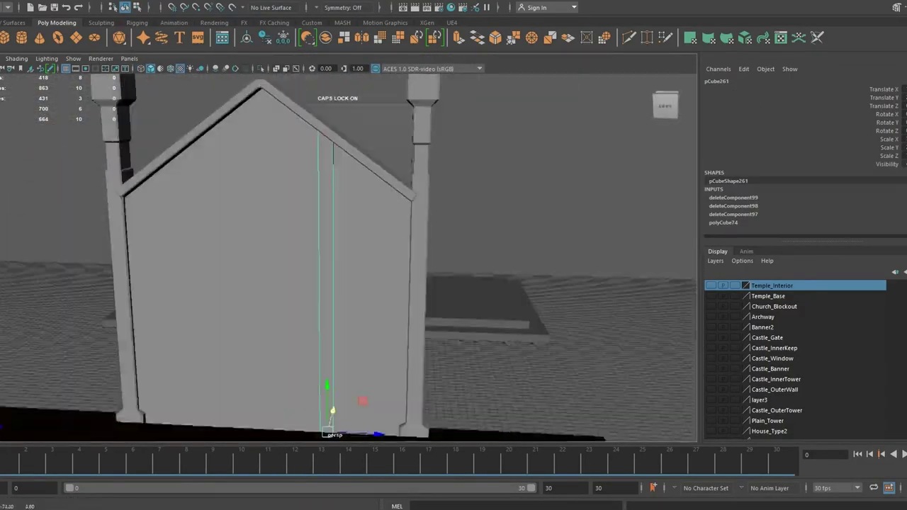
key("ctrl+b")
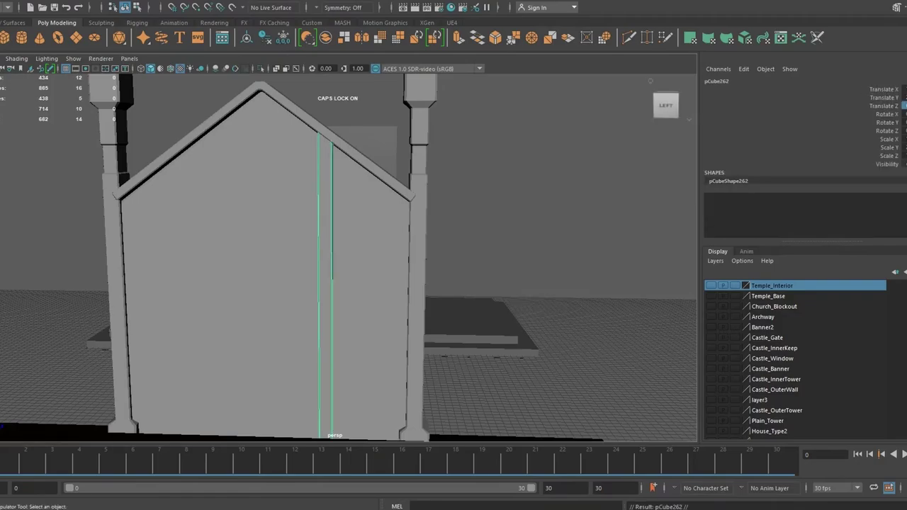
scroll(397, 143, "up", 3)
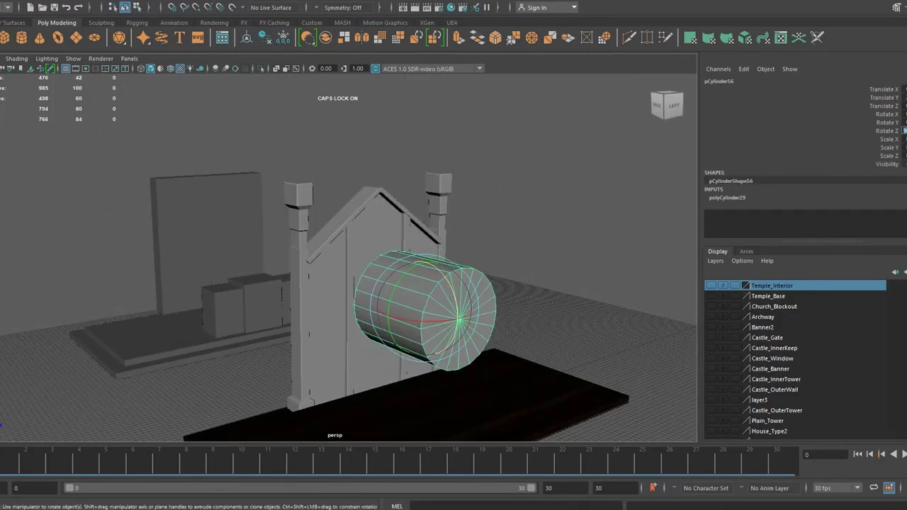
Raise the cylinder to the roof apex and delete its unneeded faces
key("ctrl+a")
key("f")
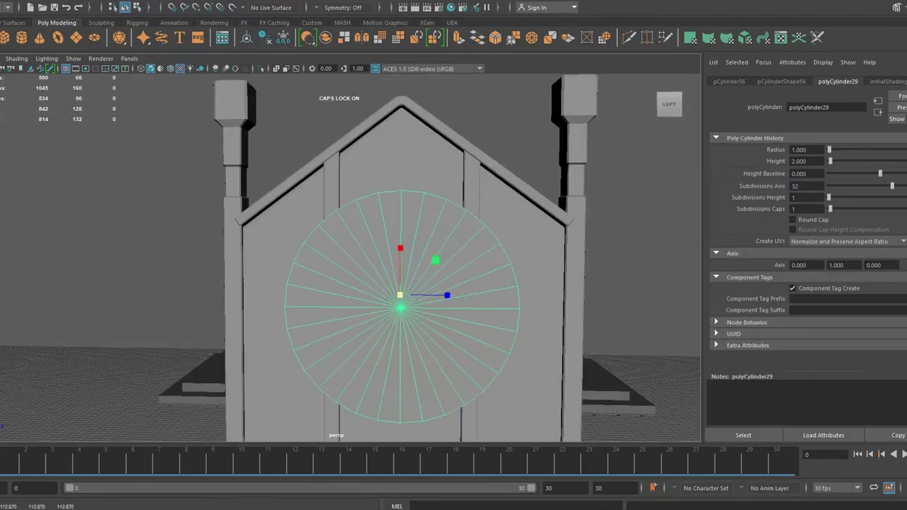
mouse_move(314, 177)
left_mouse_down()
mouse_move(318, 132)
mouse_move(274, 191)
left_mouse_up()
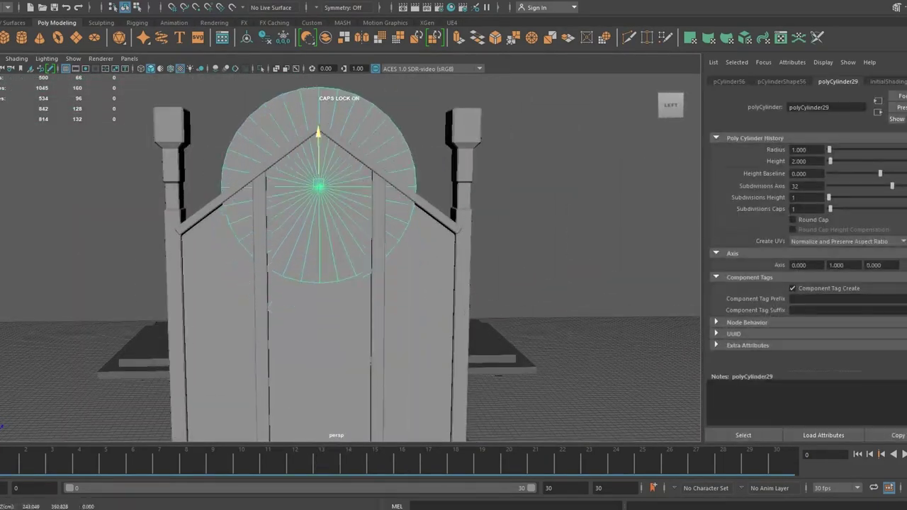
key("Delete")
key("space")
key("space")
Select the cylinder's arc faces across the door panels for the trim
left_click_drag(319, 213, 283, 212, "alt")
left_click(496, 213)
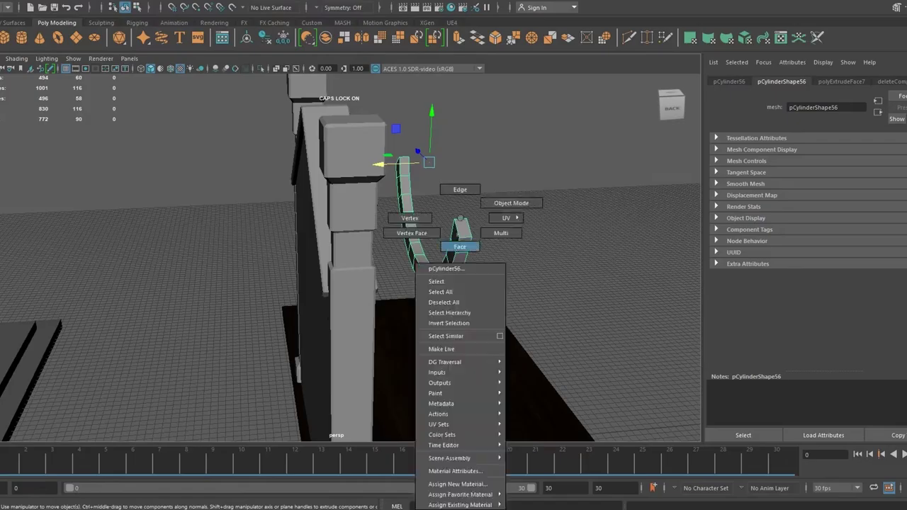
right_click_drag(432, 222, 462, 247)
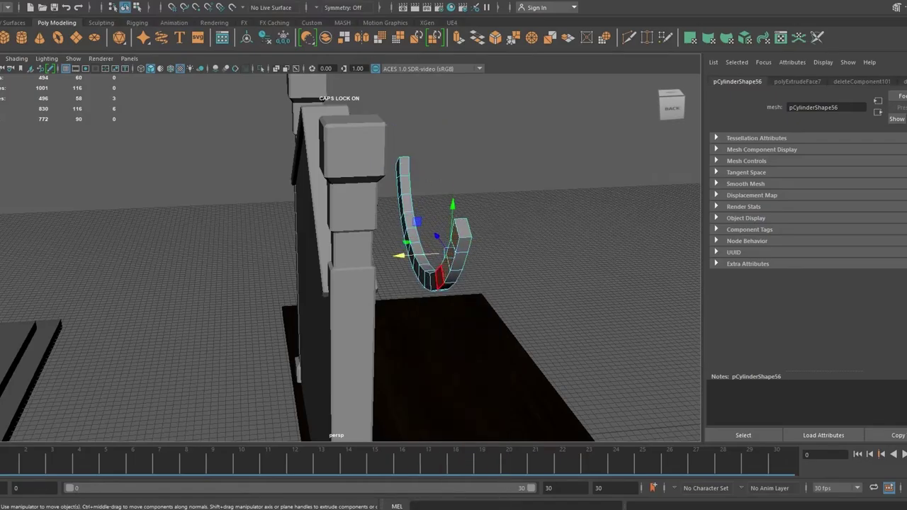
left_click_drag(439, 248, 310, 205, "alt")
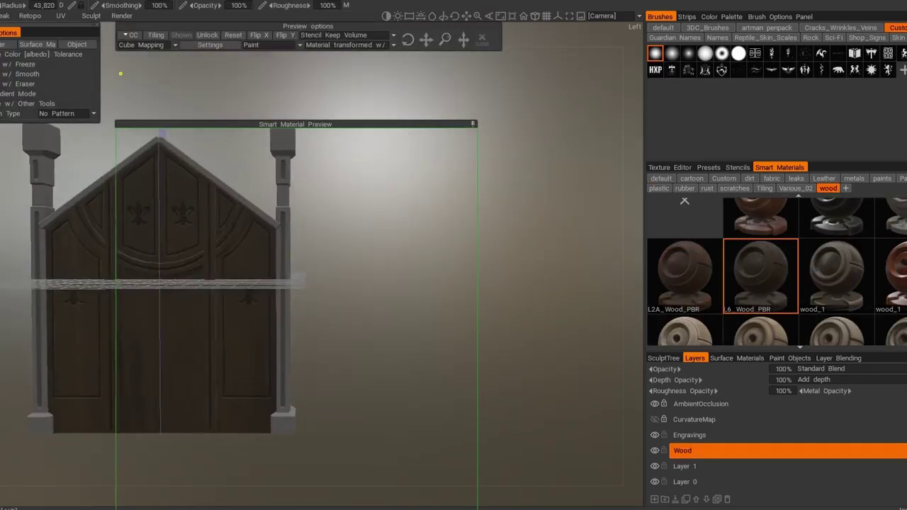
Confirm the L6_Wood_PBR smart material settings for painting the door
left_click(401, 281)
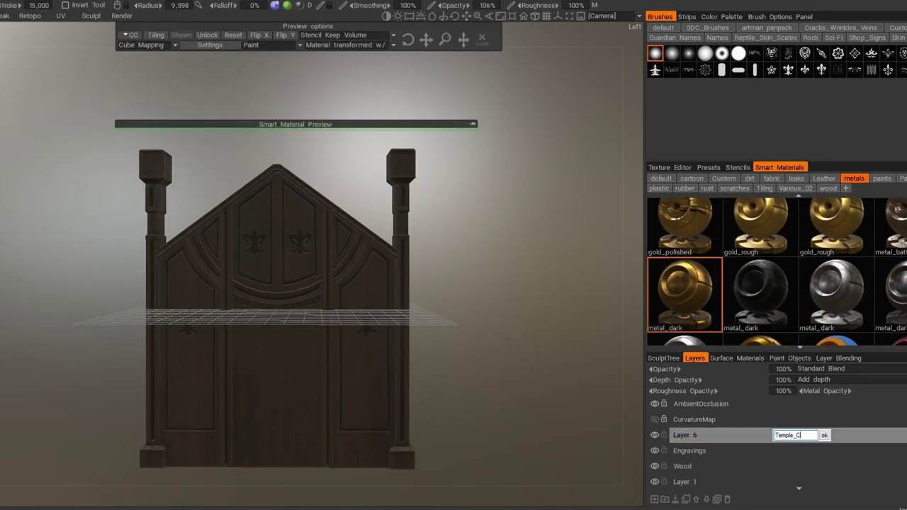
scroll(336, 323, "up", 3)
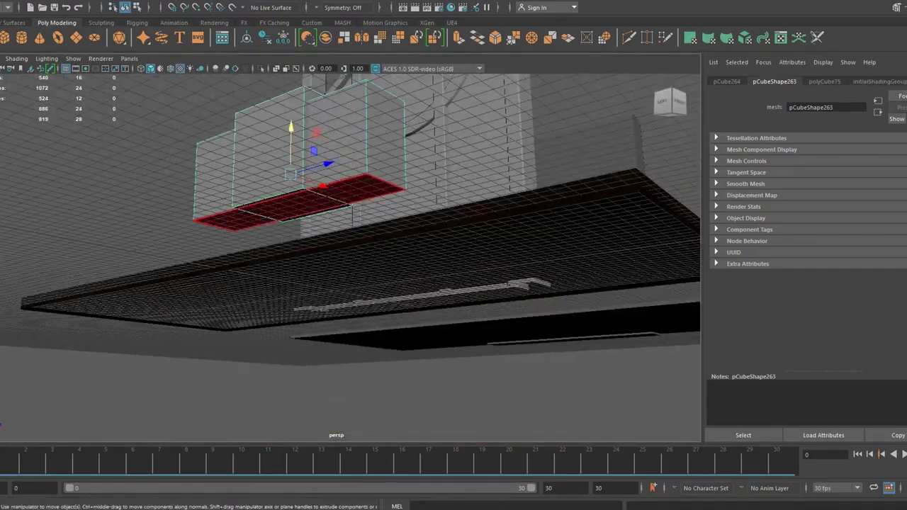
Bevel the podium block's edges and convert the edge ring selection to vertices
right_click(261, 128)
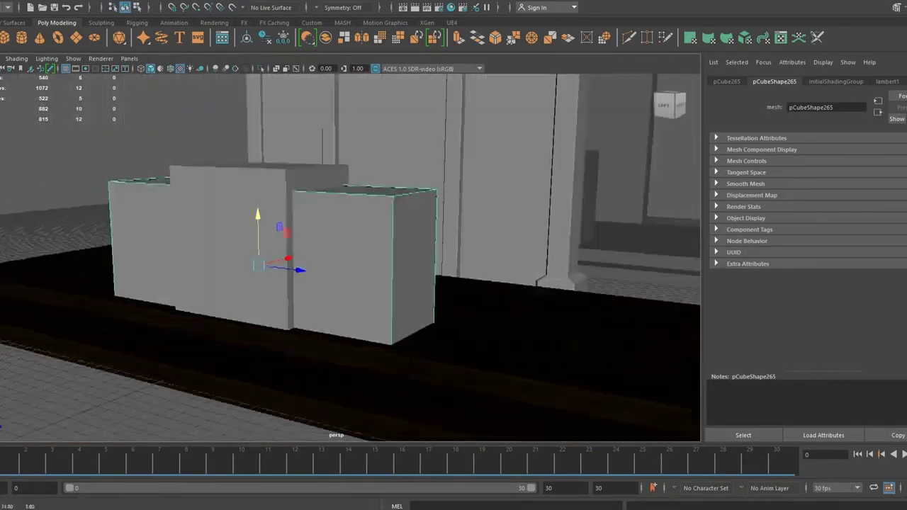
right_click(151, 14, "shift")
left_click(202, 33)
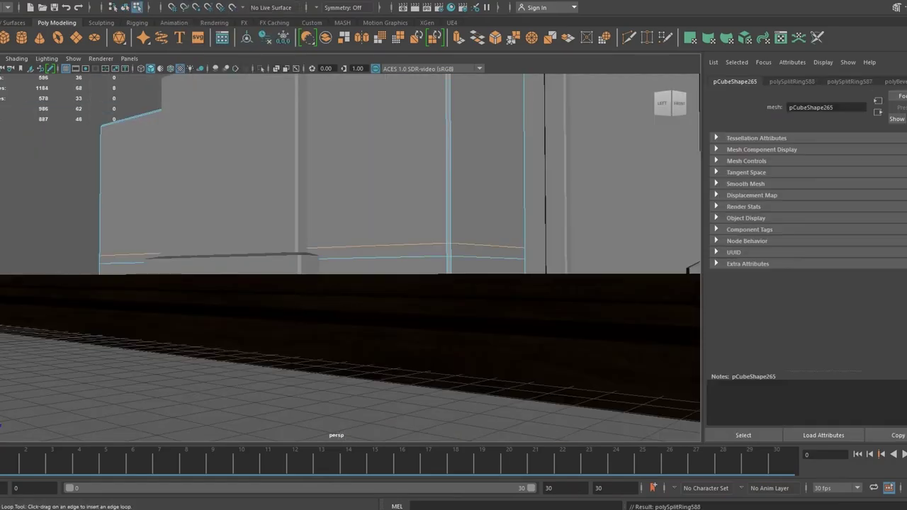
key("ctrl+F9")
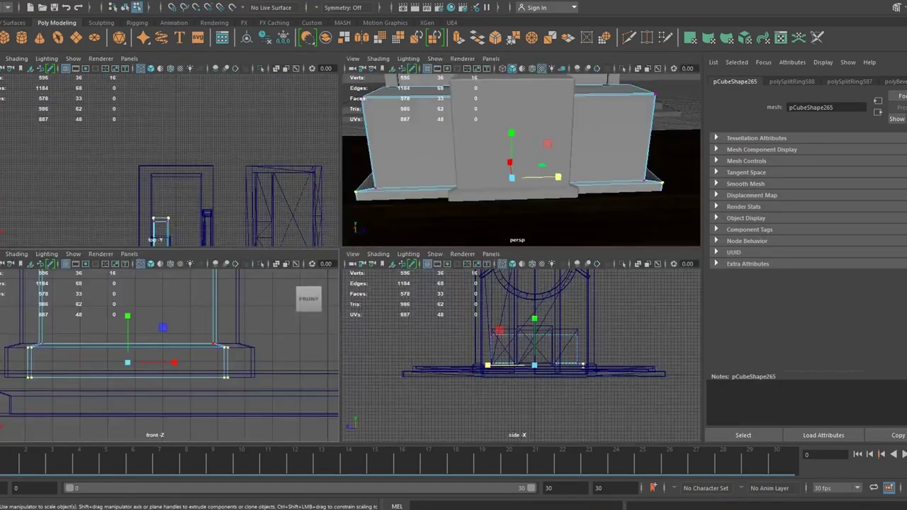
right_click(456, 215)
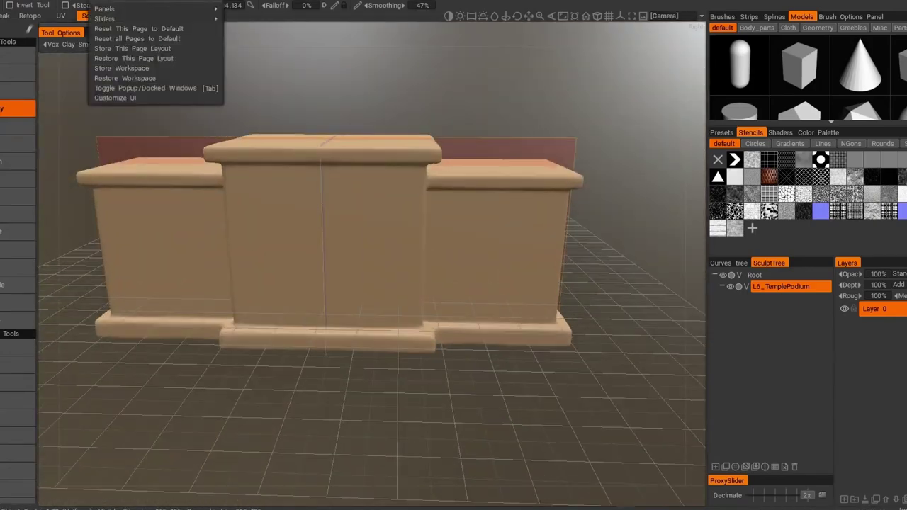
Confirm the podium resample and snap the camera to front view
left_click(301, 302)
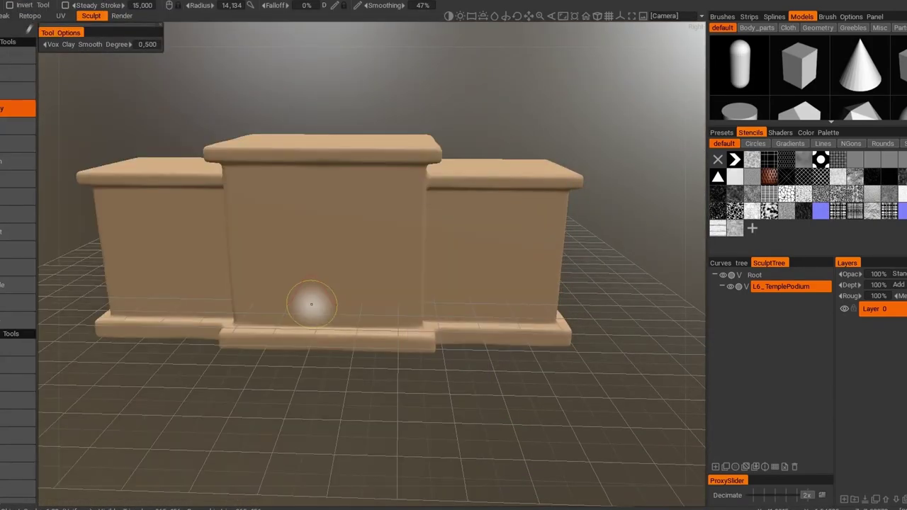
left_click(666, 16)
left_click(588, 71)
Recess a rectangular panel into the centre block with the rectangle Extrude tool
left_click(17, 197)
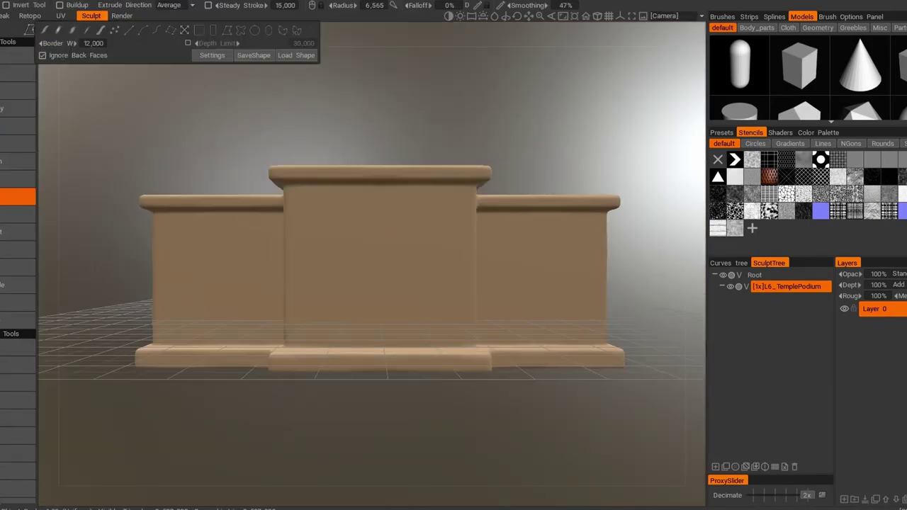
left_click_drag(306, 204, 306, 206)
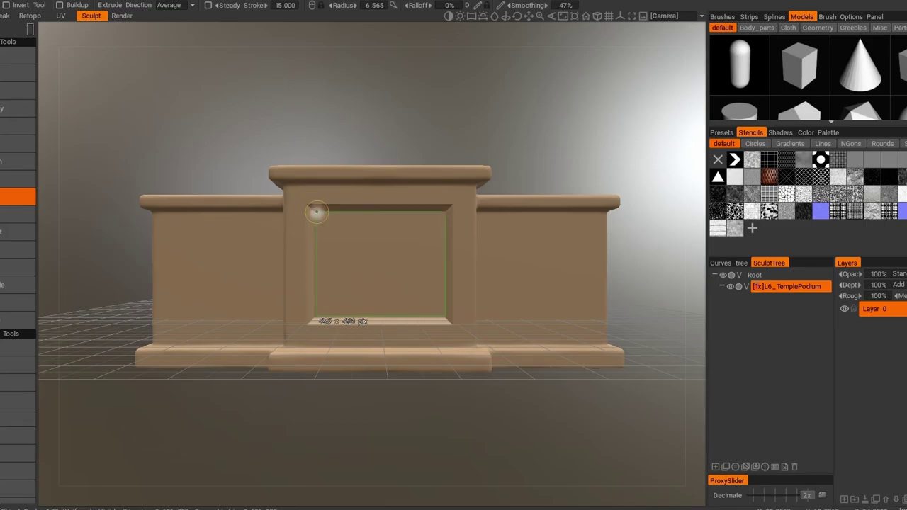
scroll(319, 298, "up", 2)
scroll(404, 424, "up", 4)
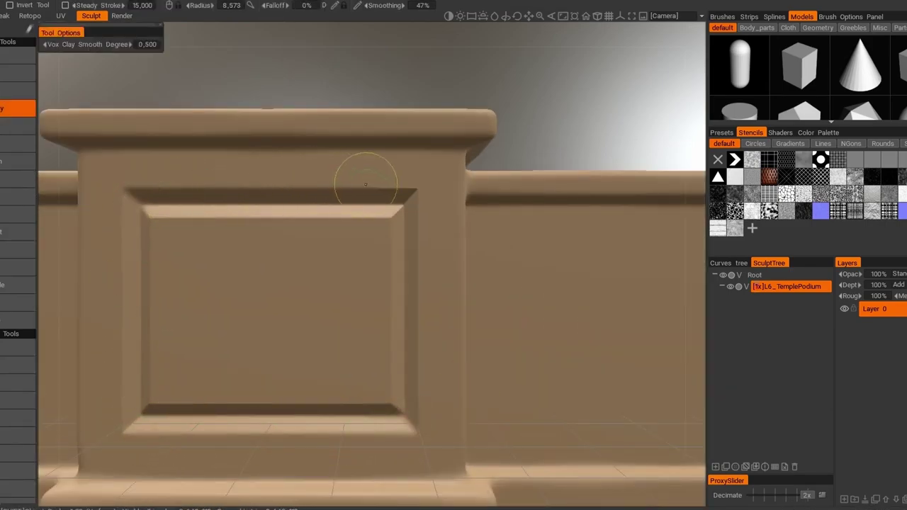
scroll(255, 396, "down", 5)
Smooth the edges of the podium's lower tier with the Soft Scrape brush
key("space")
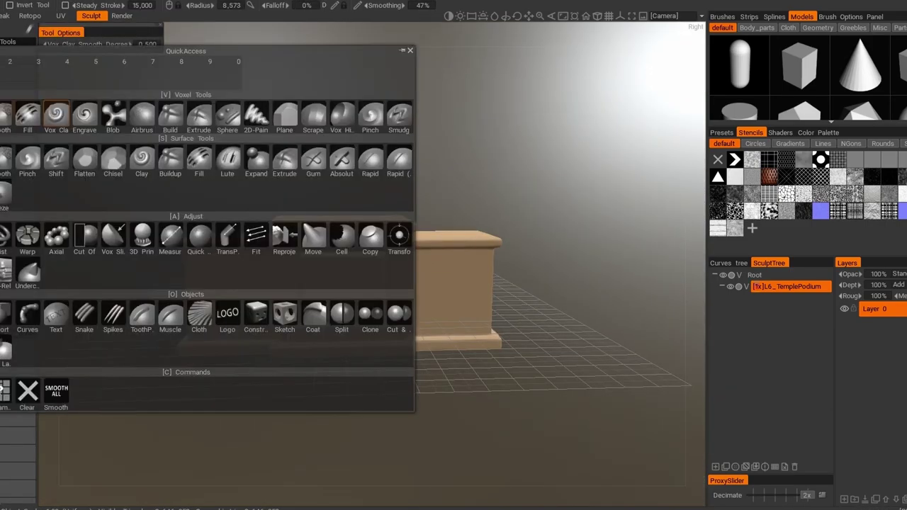
left_click(92, 191)
middle_click_drag(284, 319, 366, 278)
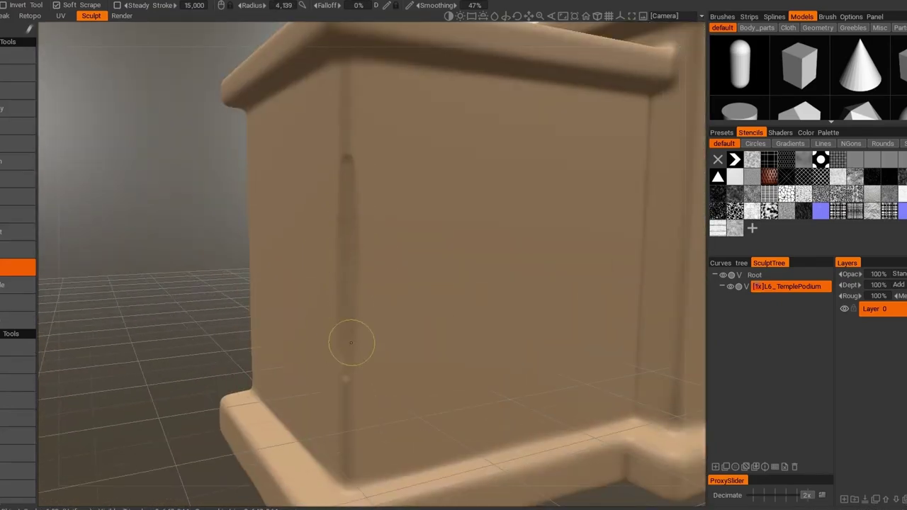
scroll(367, 285, "down", 5)
scroll(347, 328, "up", 5)
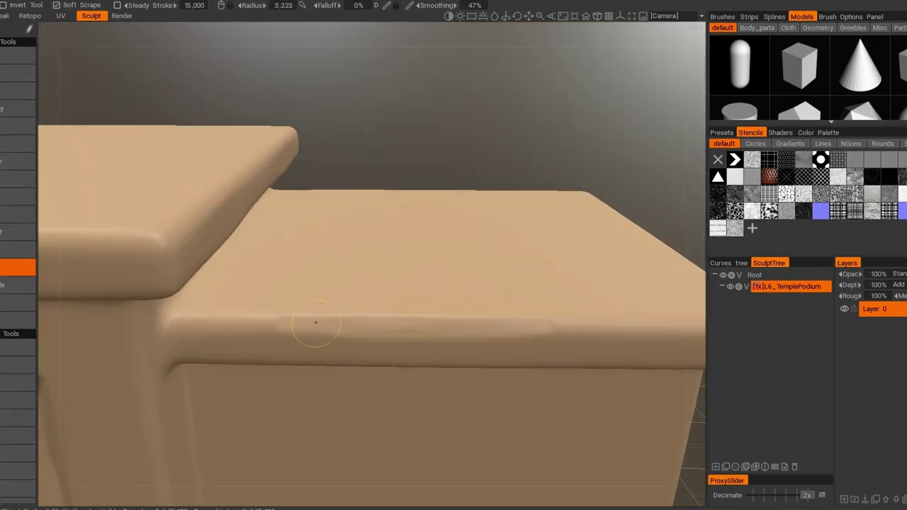
scroll(355, 326, "down", 5)
scroll(361, 312, "up", 5)
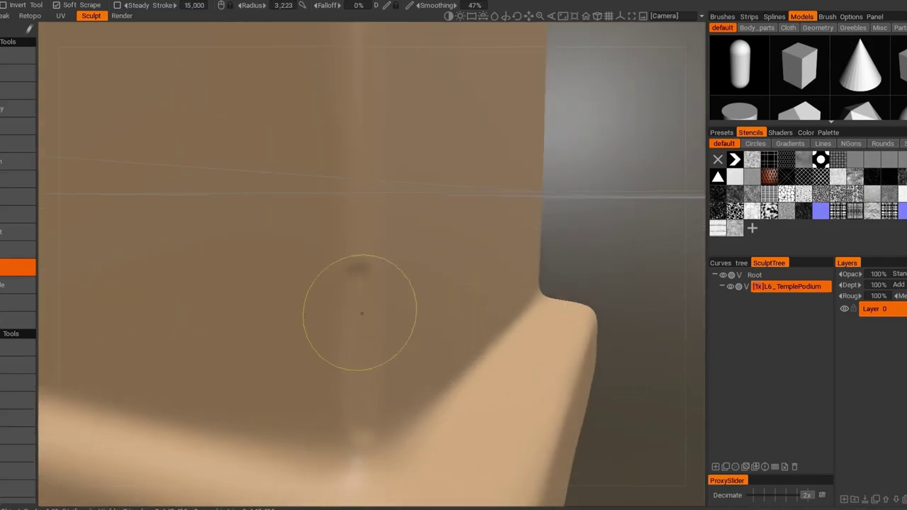
scroll(375, 354, "down", 5)
scroll(346, 370, "up", 5)
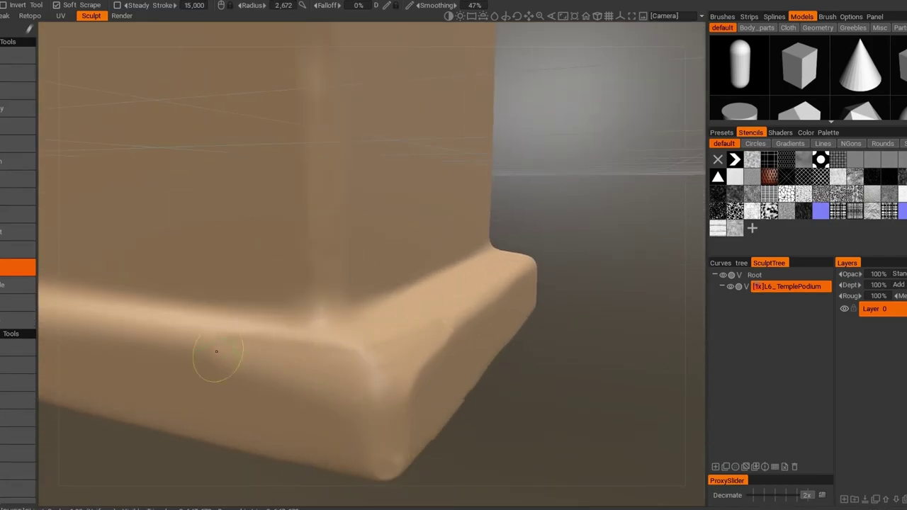
scroll(469, 371, "down", 5)
scroll(350, 323, "up", 5)
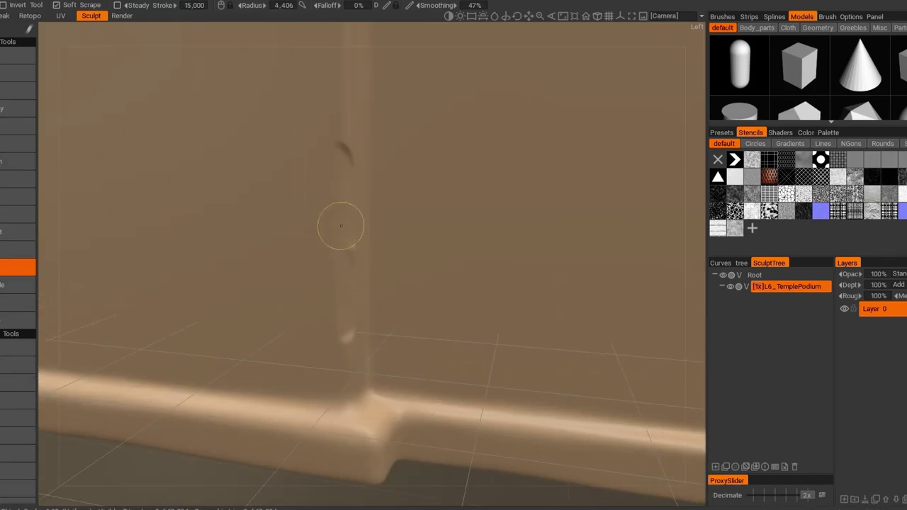
scroll(341, 78, "down", 5)
scroll(302, 368, "up", 5)
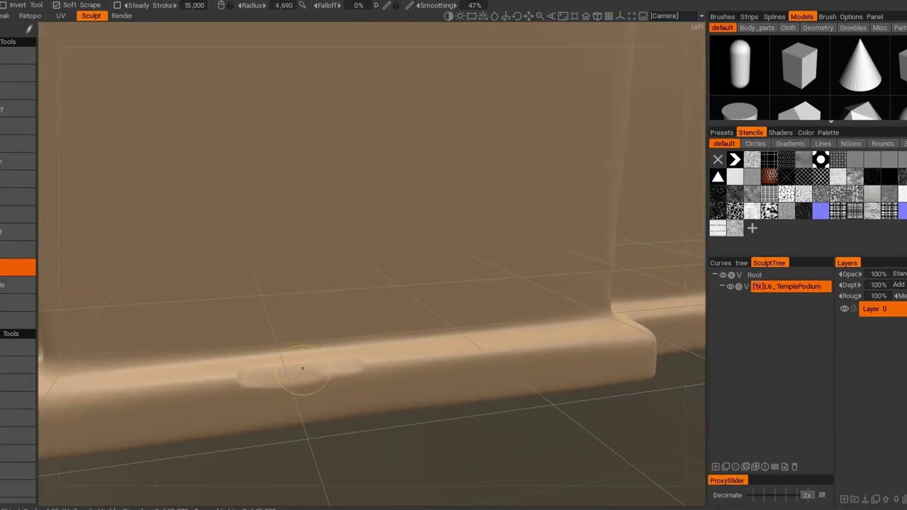
scroll(430, 369, "down", 4)
scroll(269, 397, "up", 4)
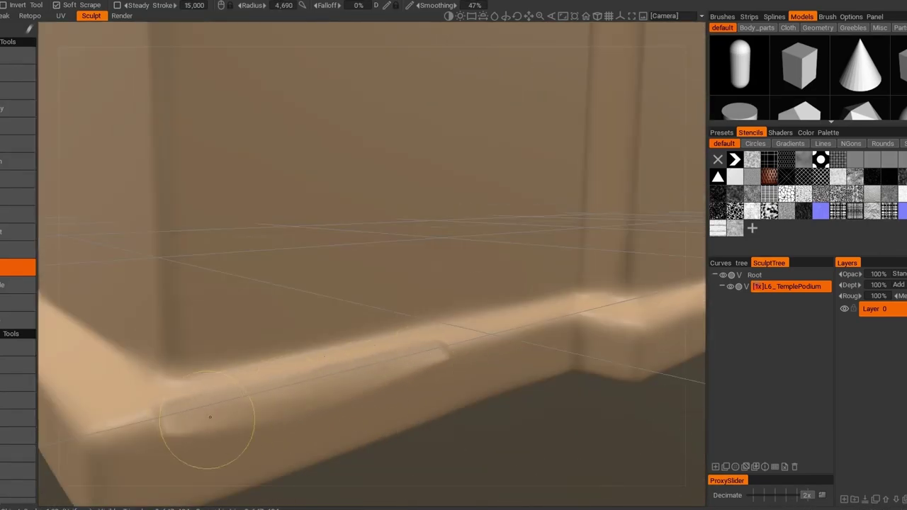
scroll(379, 381, "down", 4)
scroll(307, 305, "up", 4)
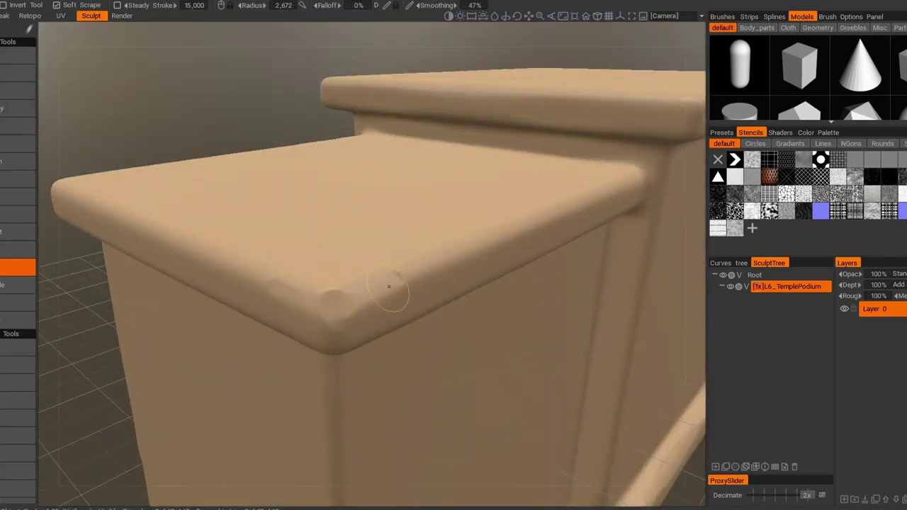
Soft Scrape the podium's top corners and pillar, then bring up Resample with Ctrl+R
scroll(322, 287, "down", 4)
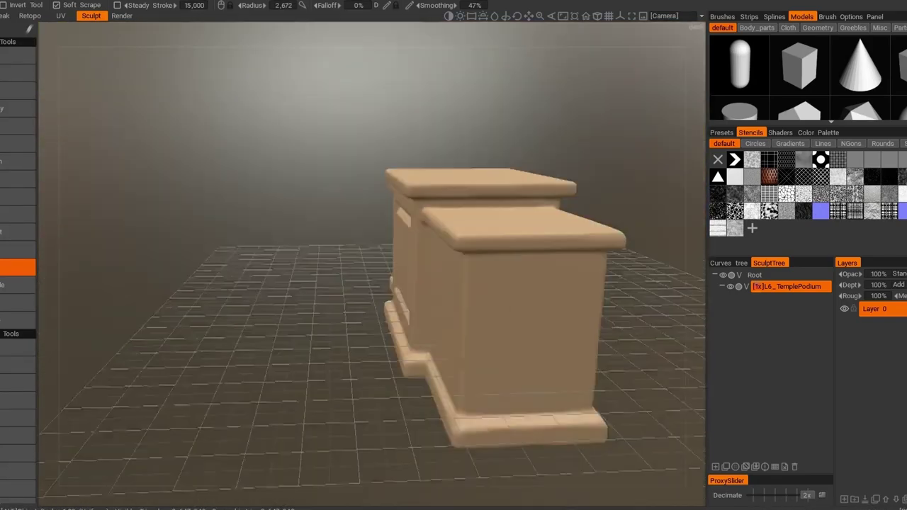
scroll(331, 400, "up", 4)
scroll(261, 382, "down", 4)
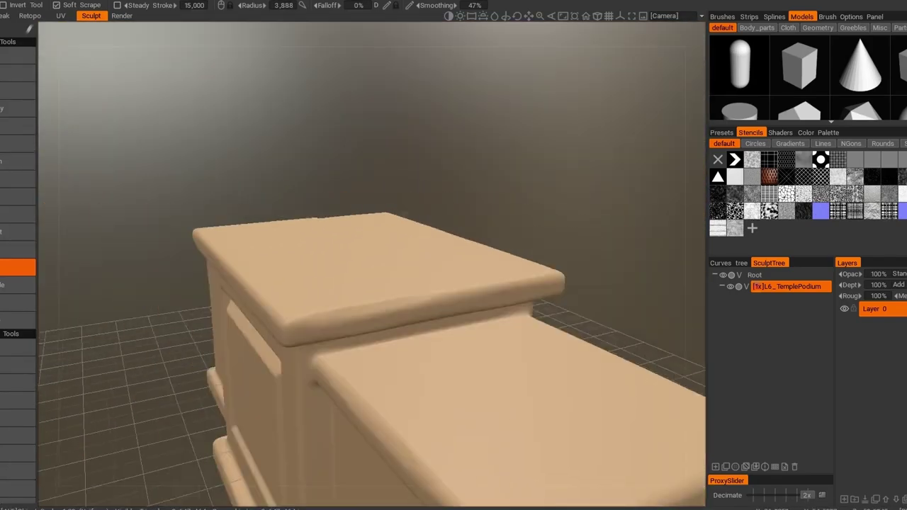
scroll(362, 236, "up", 4)
scroll(398, 223, "down", 4)
scroll(391, 235, "up", 4)
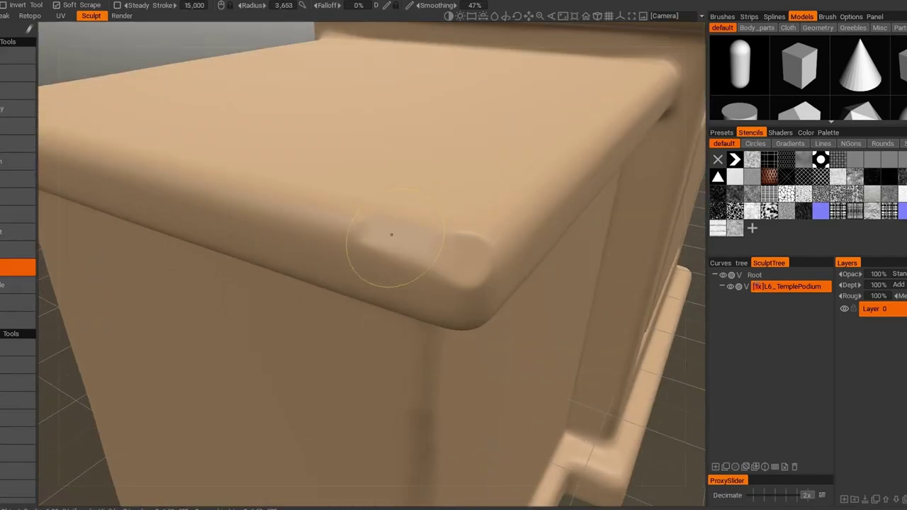
scroll(407, 284, "down", 4)
scroll(355, 376, "up", 4)
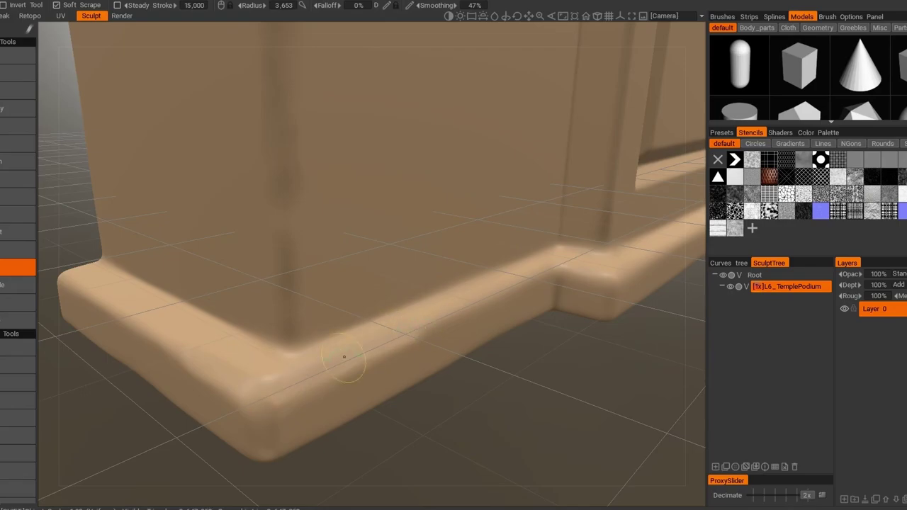
scroll(344, 356, "down", 4)
scroll(298, 312, "up", 3)
scroll(279, 291, "up", 2)
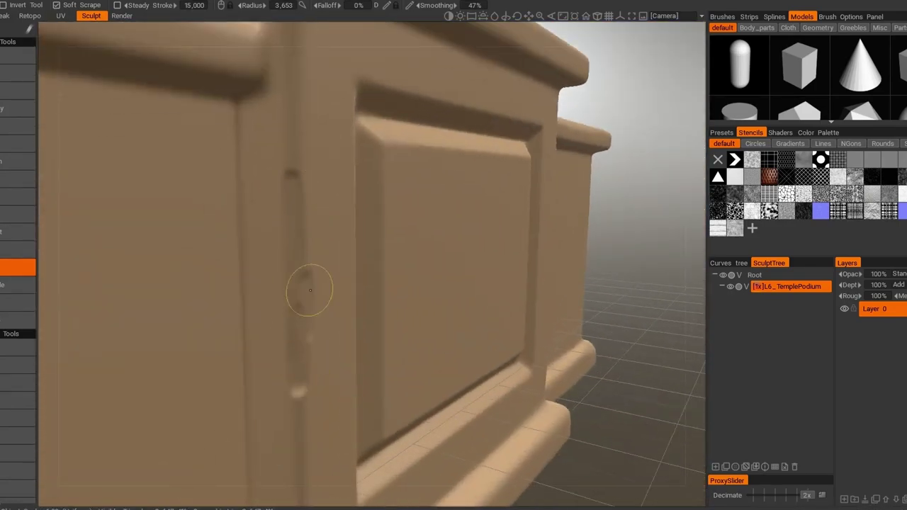
scroll(298, 466, "down", 4)
scroll(299, 466, "up", 1)
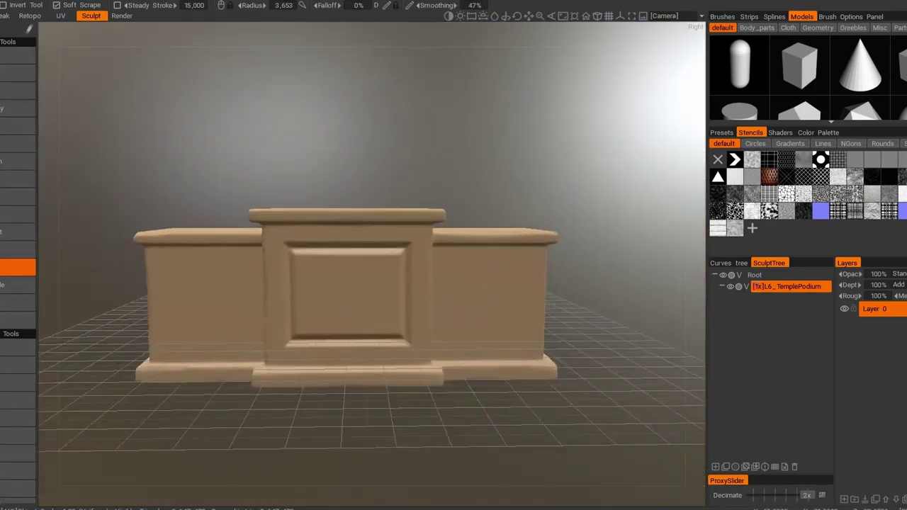
key("ctrl+r")
Resample the podium to 2x and pick the Floral fleur-de-lis stamp brush
left_click(301, 303)
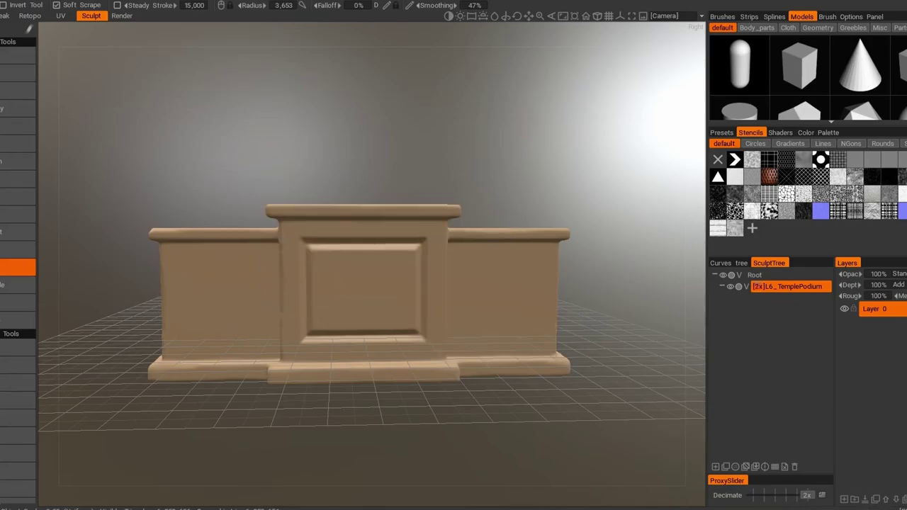
left_click(17, 161)
scroll(234, 202, "up", 2)
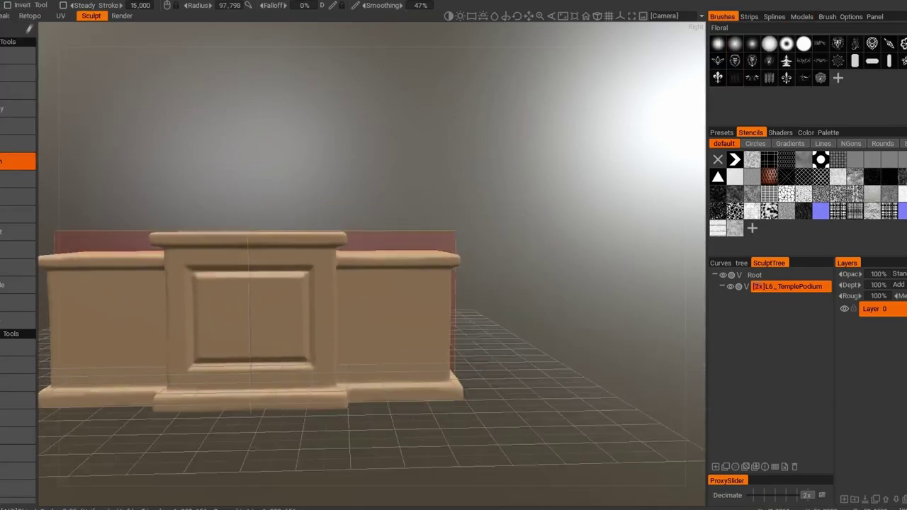
scroll(234, 202, "up", 5)
Stamp fleur-de-lis along the side blocks' top band, working around to the back
scroll(233, 202, "up", 2)
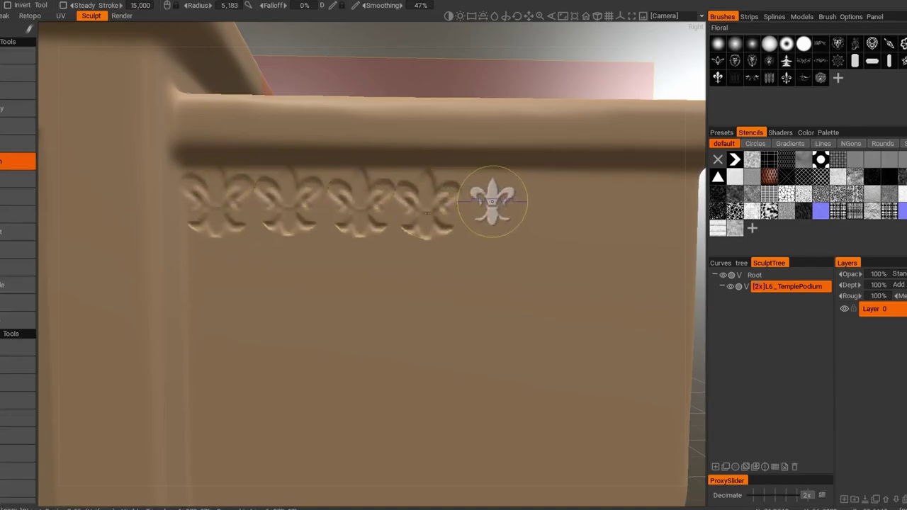
scroll(492, 201, "down", 3)
right_click_drag(470, 187, 397, 212)
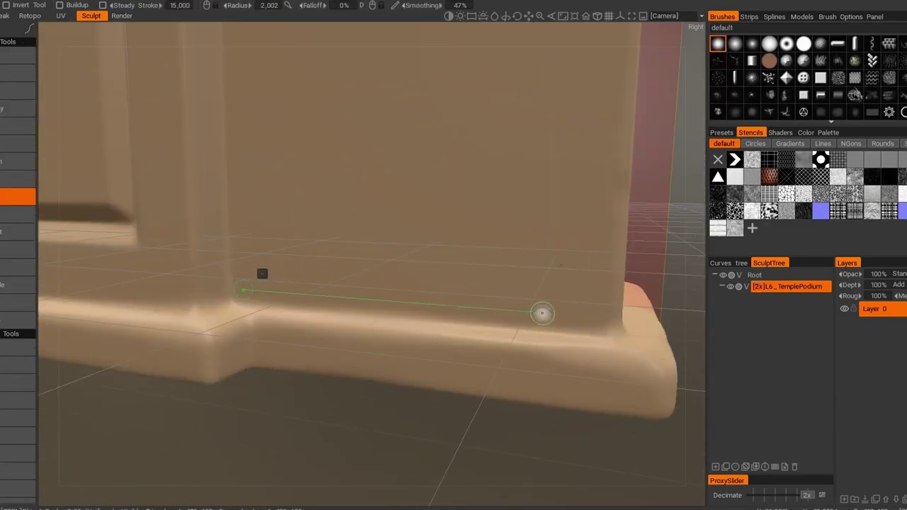
right_click_drag(542, 313, 386, 285)
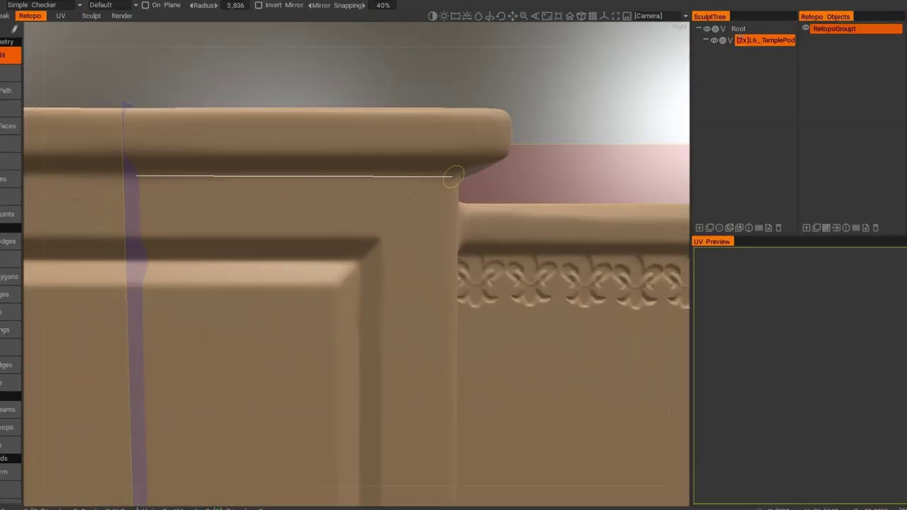
Place retopo quads over the podium's central front panel
left_click(454, 175)
scroll(380, 399, "down", 3)
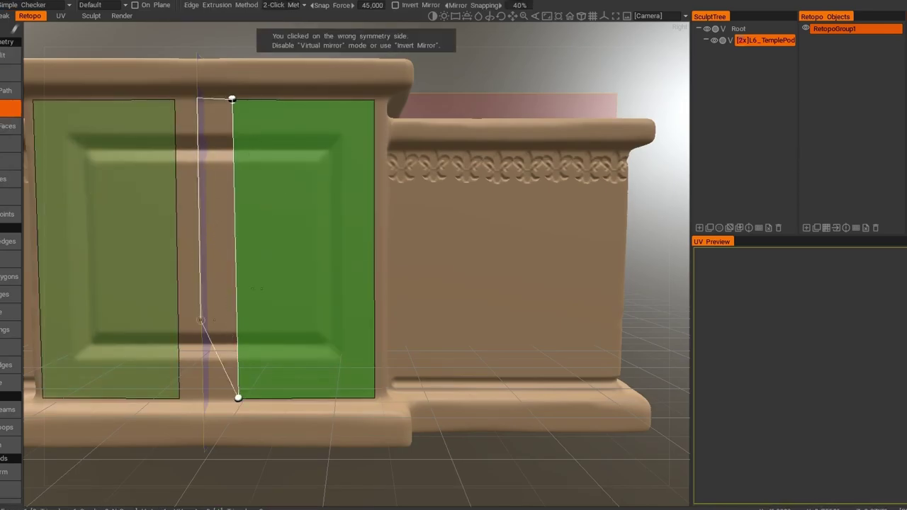
left_click_drag(416, 270, 298, 269, "alt")
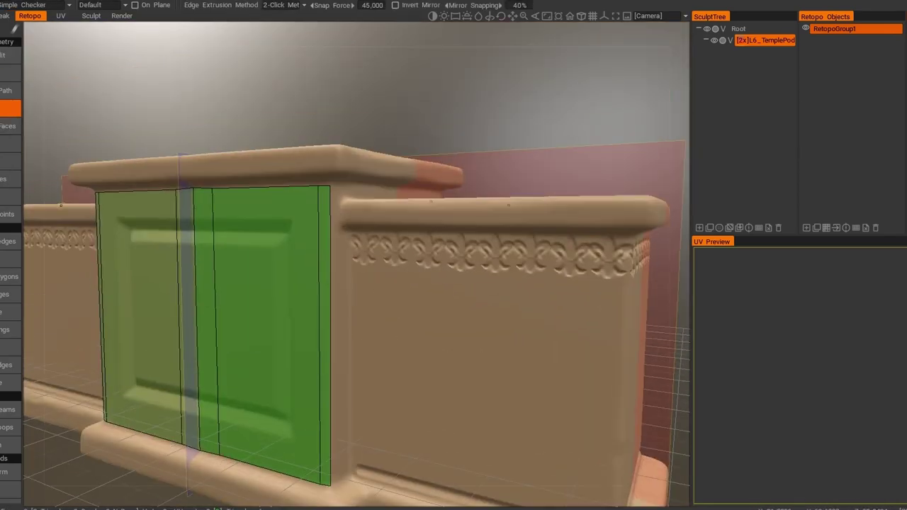
scroll(329, 186, "up", 5)
left_click_drag(287, 164, 352, 155, "alt")
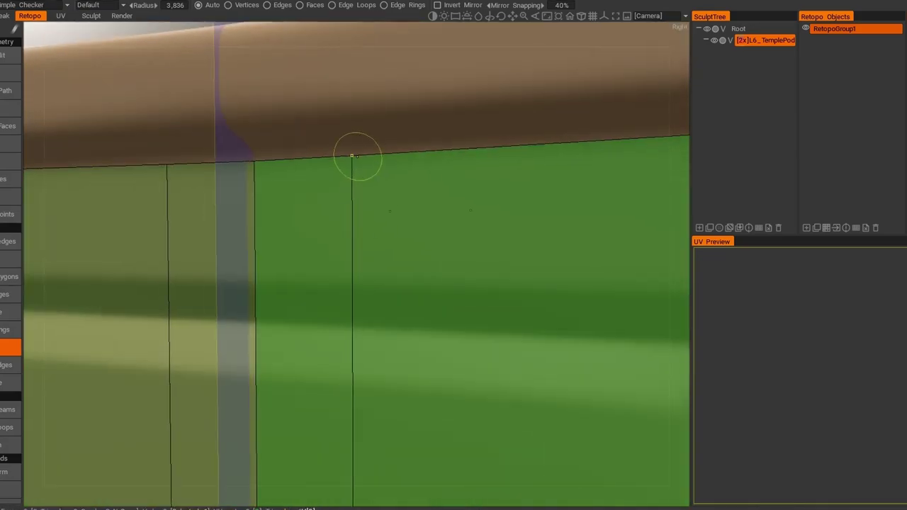
scroll(246, 154, "down", 5)
mouse_move(246, 154)
left_mouse_down("alt")
mouse_move(298, 163)
mouse_move(269, 170)
left_mouse_up("alt")
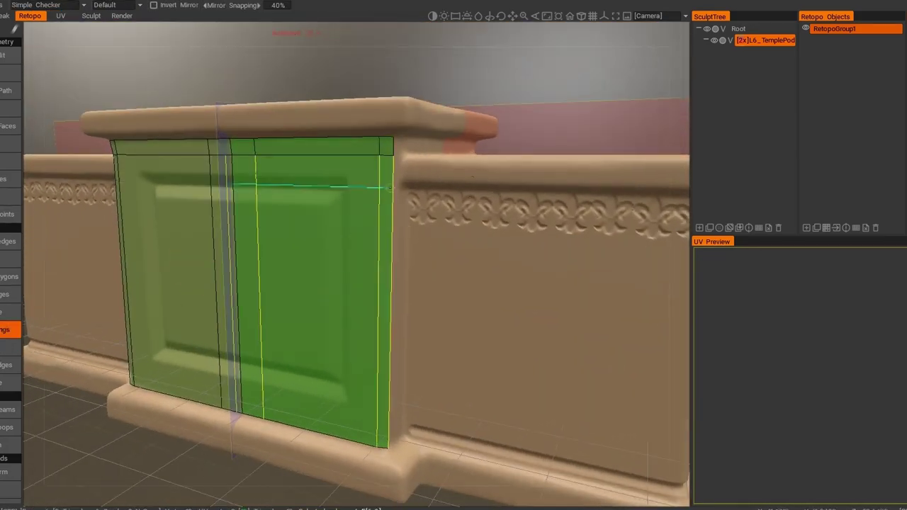
Extrude a retopo strip from the panel's right edge onto the side block
left_click_drag(384, 177, 297, 170, "alt")
scroll(255, 163, "up", 3)
scroll(272, 212, "up", 3)
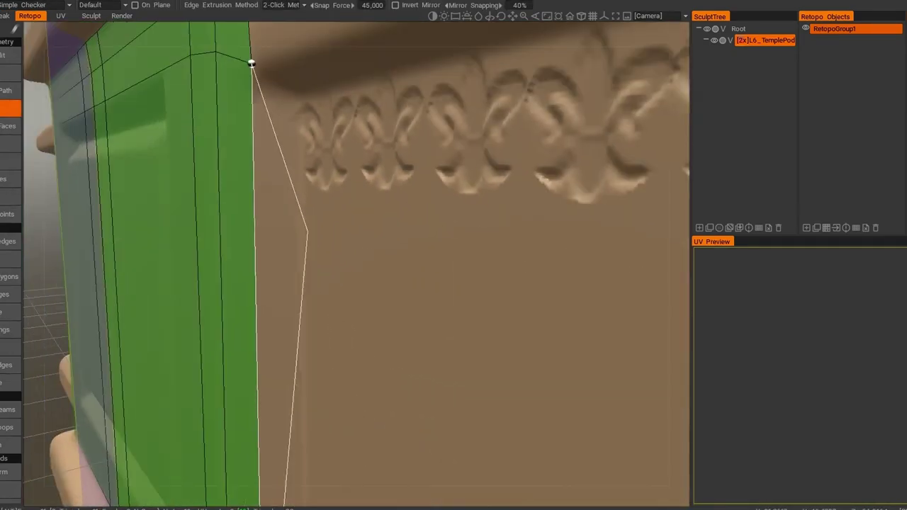
left_click_drag(301, 367, 298, 295, "alt")
scroll(297, 295, "down", 3)
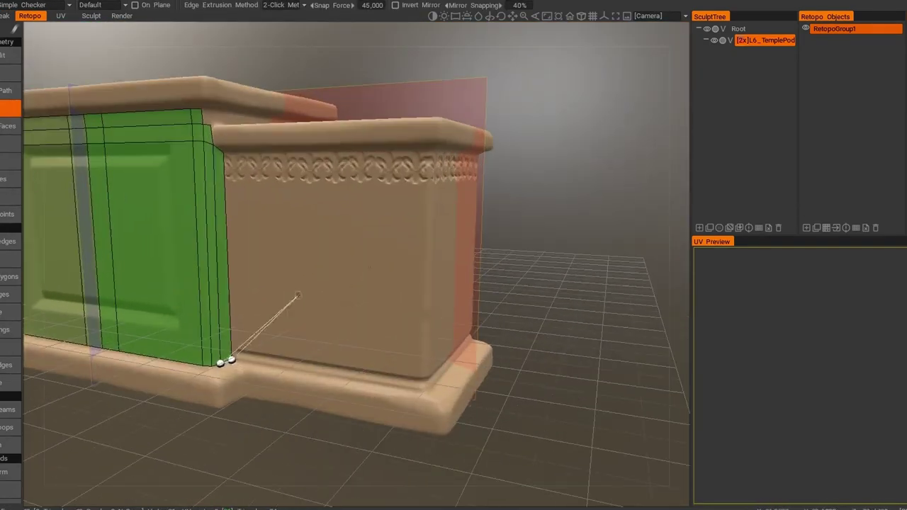
left_click_drag(421, 391, 330, 197, "alt")
scroll(330, 197, "up", 3)
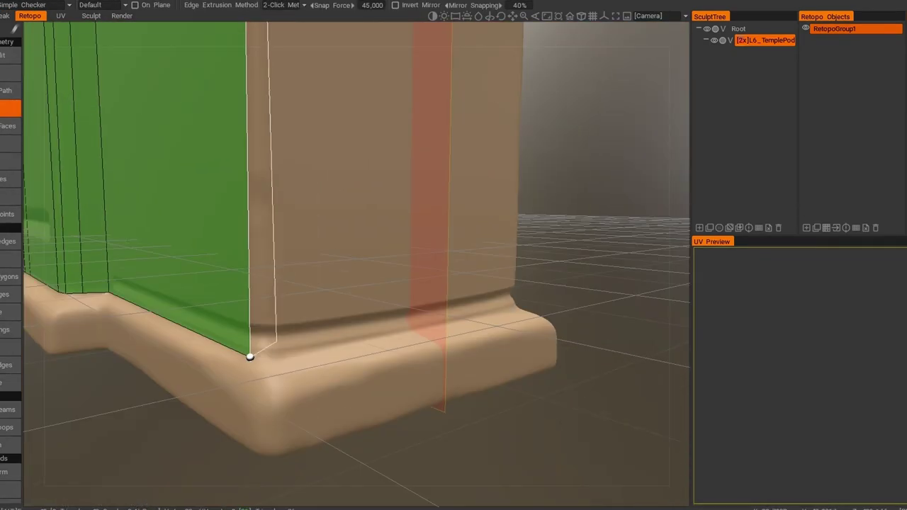
scroll(354, 272, "down", 3)
scroll(415, 110, "up", 3)
scroll(277, 288, "down", 3)
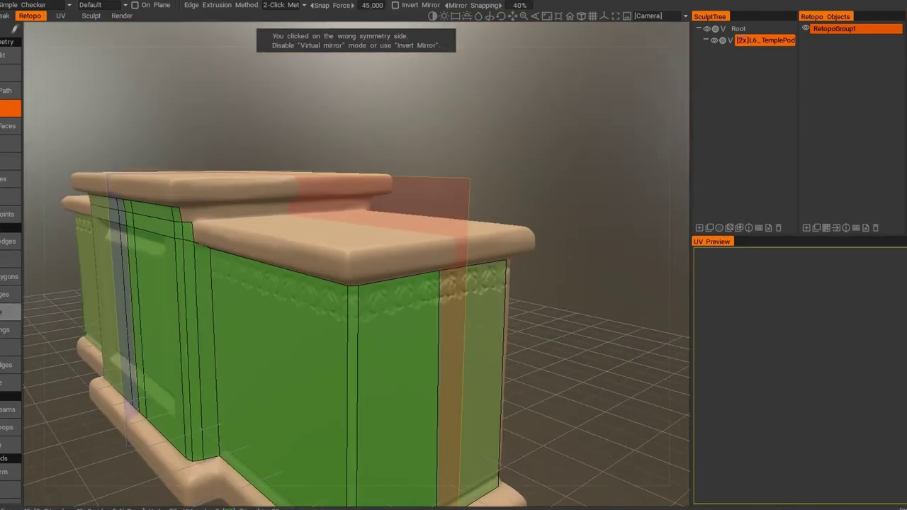
Extend the retopo faces along the box's top and bottom edges
left_click_drag(158, 107, 310, 221, "alt")
scroll(311, 221, "up", 3)
scroll(468, 228, "down", 3)
left_click_drag(468, 228, 383, 363, "alt")
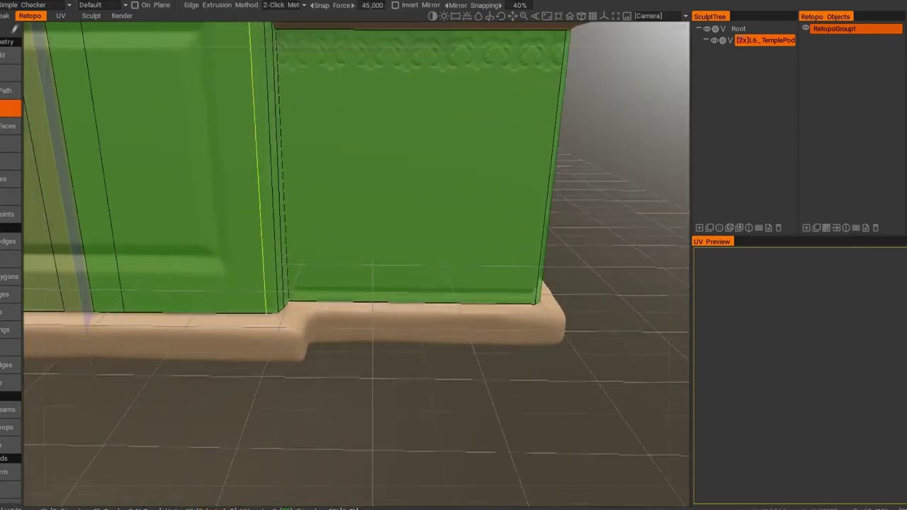
scroll(383, 362, "up", 3)
scroll(369, 268, "down", 3)
Add retopo quads over the box's bottom band and base ledge corners
mouse_move(323, 411)
left_mouse_down("alt")
mouse_move(221, 267)
mouse_move(208, 270)
left_mouse_up("alt")
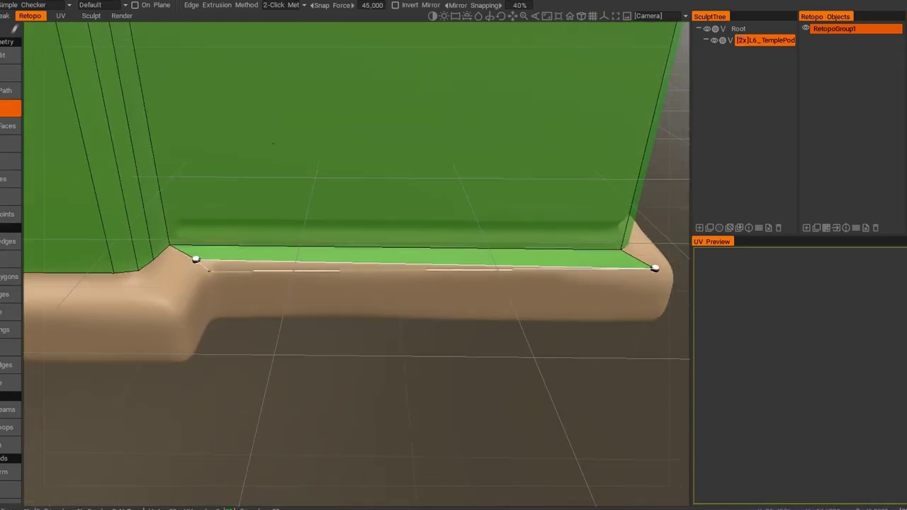
scroll(652, 285, "down", 2)
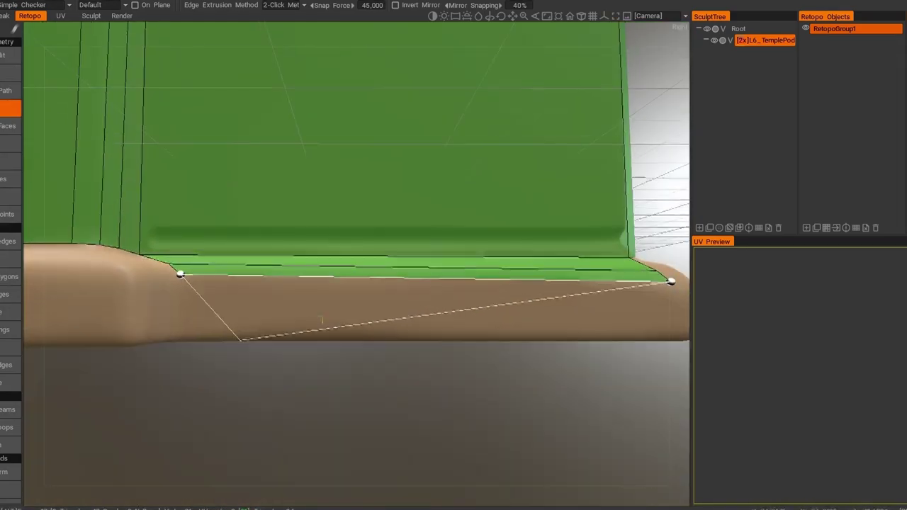
left_click_drag(243, 334, 496, 257, "alt")
left_click(496, 257)
scroll(339, 415, "up", 3)
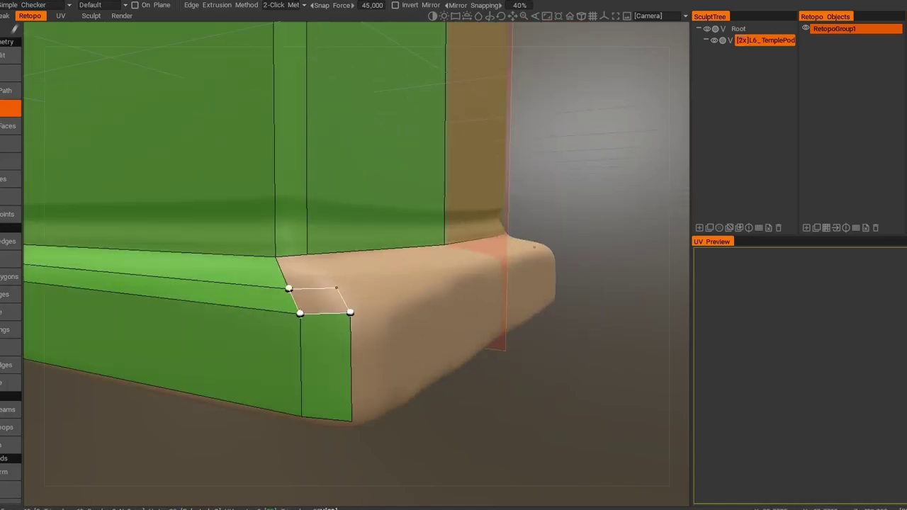
left_click_drag(336, 287, 416, 333, "alt")
left_click(532, 379)
left_click_drag(532, 379, 520, 256, "alt")
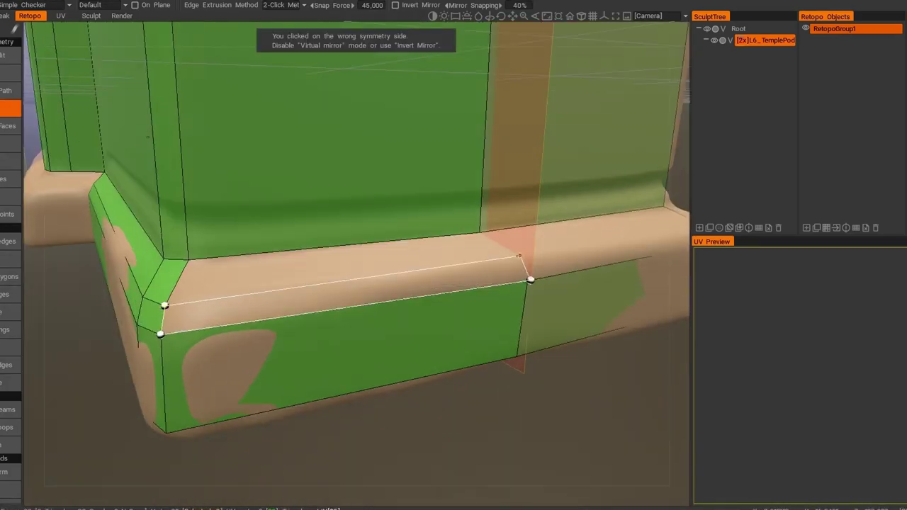
left_click_drag(521, 365, 407, 404, "alt")
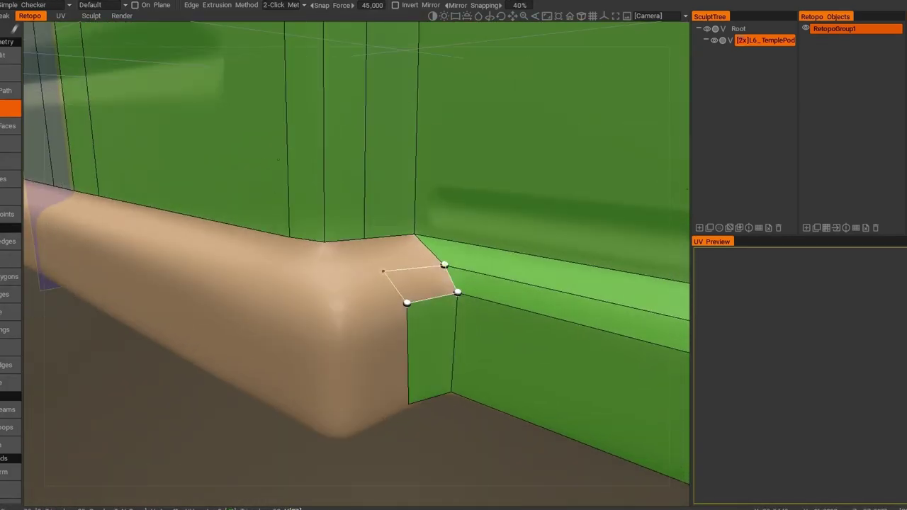
left_click(348, 433)
mouse_move(348, 433)
left_mouse_down("alt")
mouse_move(337, 296)
mouse_move(353, 314)
mouse_move(168, 308)
mouse_move(282, 357)
left_mouse_up("alt")
left_click(282, 356)
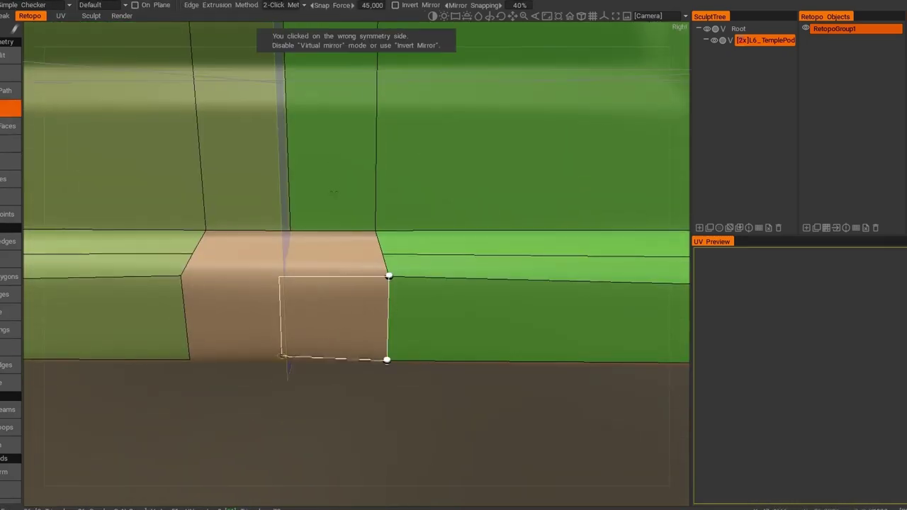
Cover the ledge front, ledge corner and podium top with retopo polygons
mouse_move(277, 231)
left_mouse_down("alt")
mouse_move(593, 502)
mouse_move(439, 425)
left_mouse_up("alt")
mouse_move(357, 223)
left_mouse_down("alt")
mouse_move(327, 357)
mouse_move(397, 297)
mouse_move(540, 328)
left_mouse_up("alt")
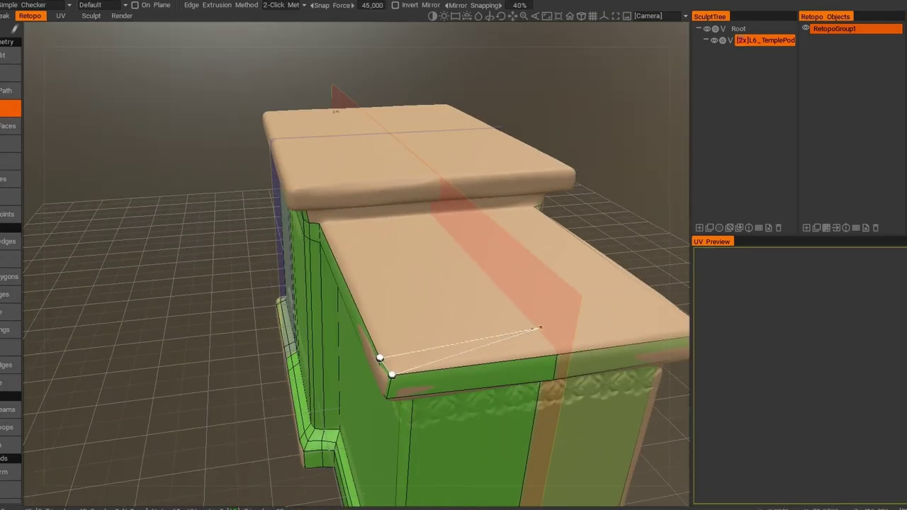
mouse_move(399, 291)
left_mouse_down("alt")
mouse_move(305, 275)
mouse_move(327, 262)
mouse_move(329, 217)
mouse_move(317, 220)
left_mouse_up("alt")
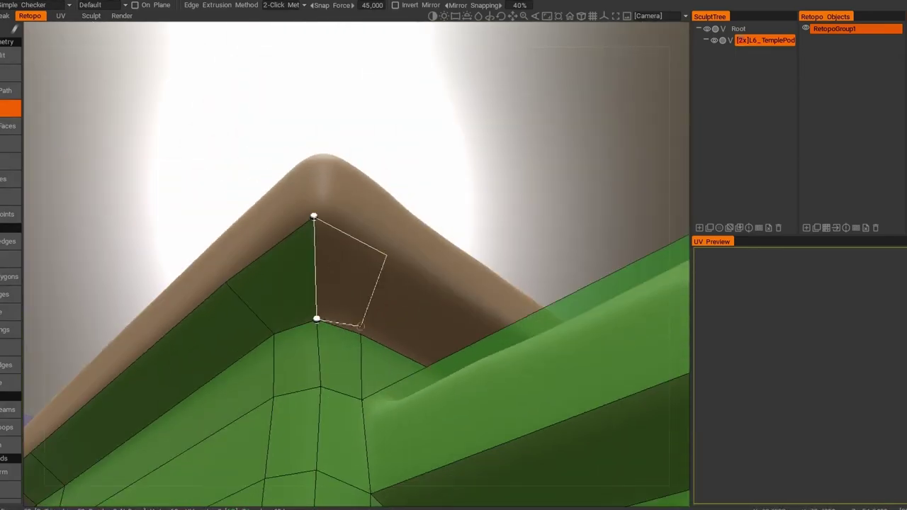
left_click_drag(361, 326, 566, 164, "alt")
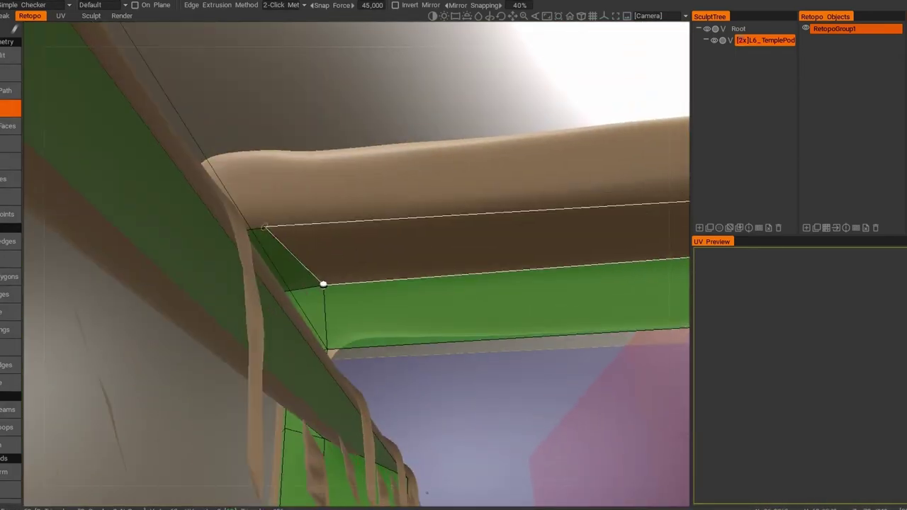
mouse_move(440, 246)
left_mouse_down("alt")
mouse_move(536, 249)
mouse_move(209, 196)
left_mouse_up("alt")
left_click(536, 249)
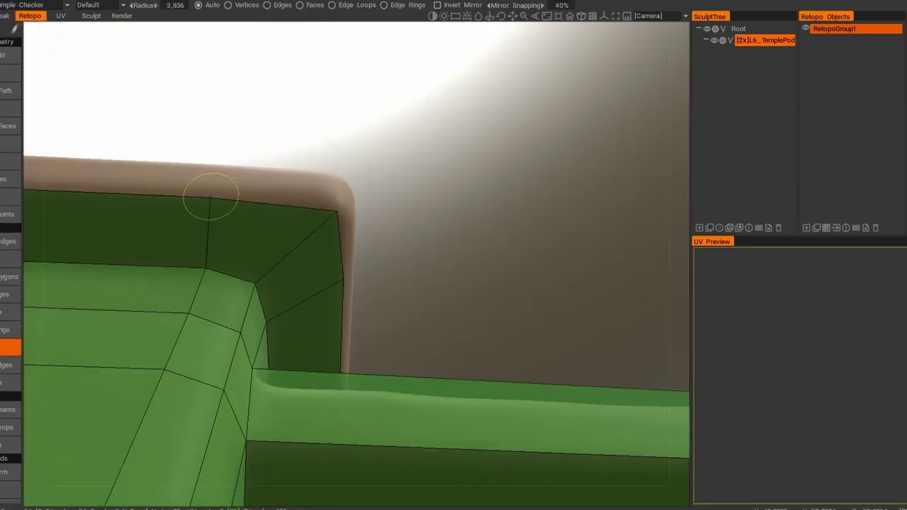
mouse_move(336, 210)
left_mouse_down("alt")
mouse_move(217, 297)
mouse_move(234, 248)
mouse_move(290, 247)
mouse_move(457, 332)
left_mouse_up("alt")
left_click(217, 298)
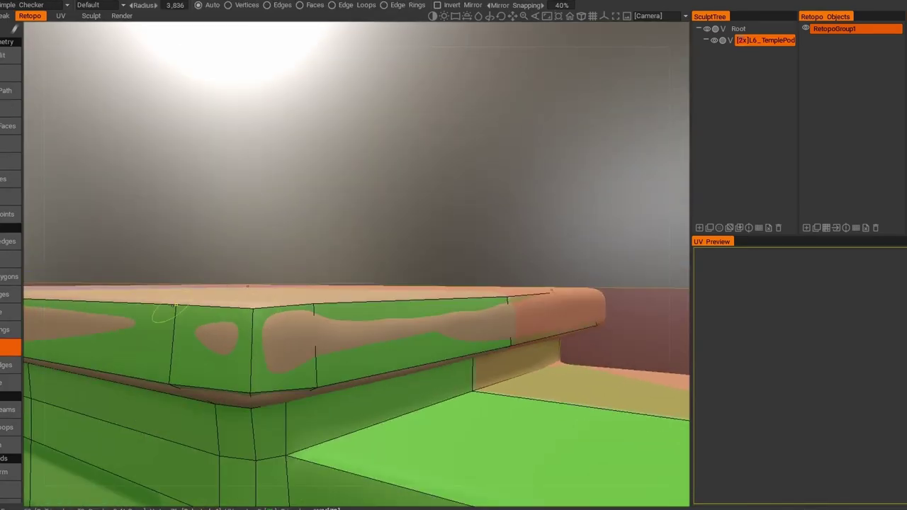
left_click_drag(165, 316, 37, 369, "alt")
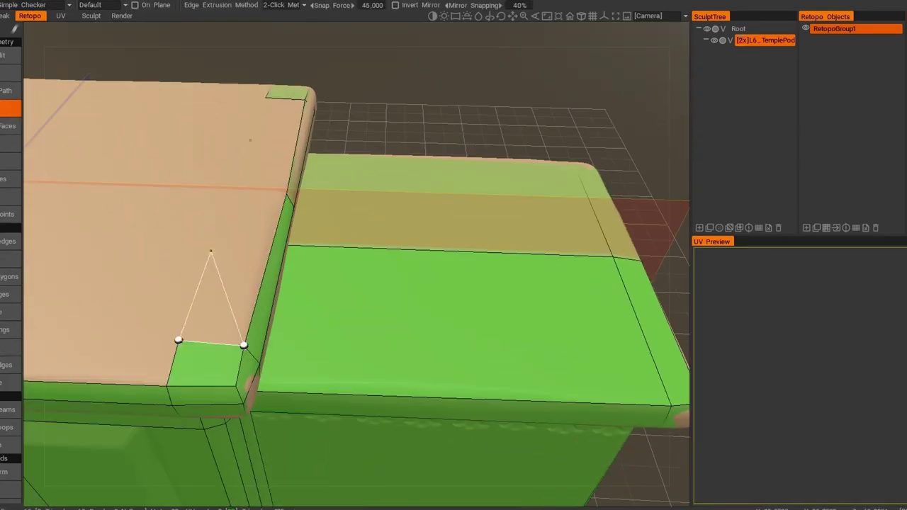
left_click(210, 251)
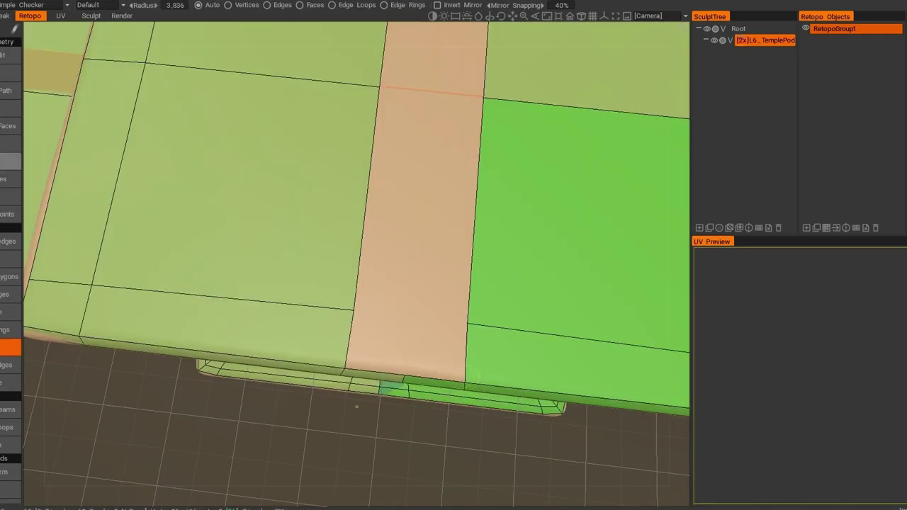
left_click(398, 312)
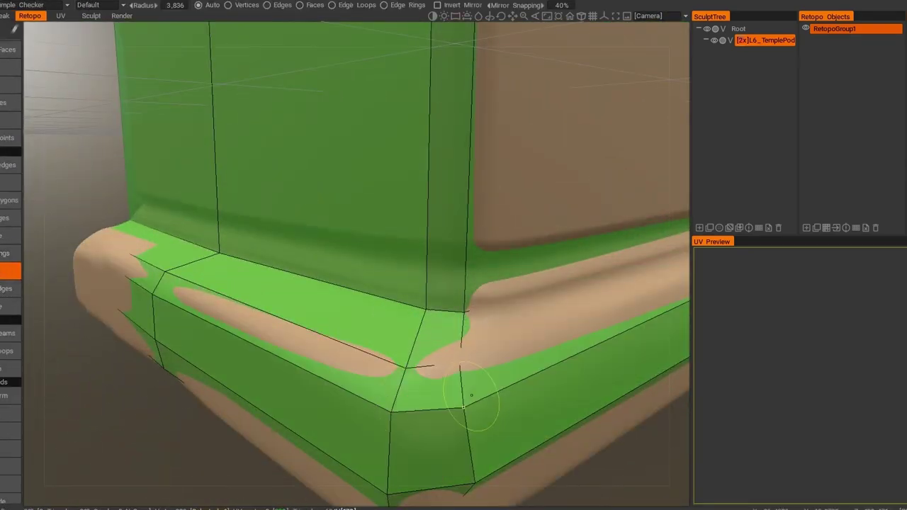
middle_click_drag(471, 394, 376, 383)
middle_click_drag(324, 201, 337, 273)
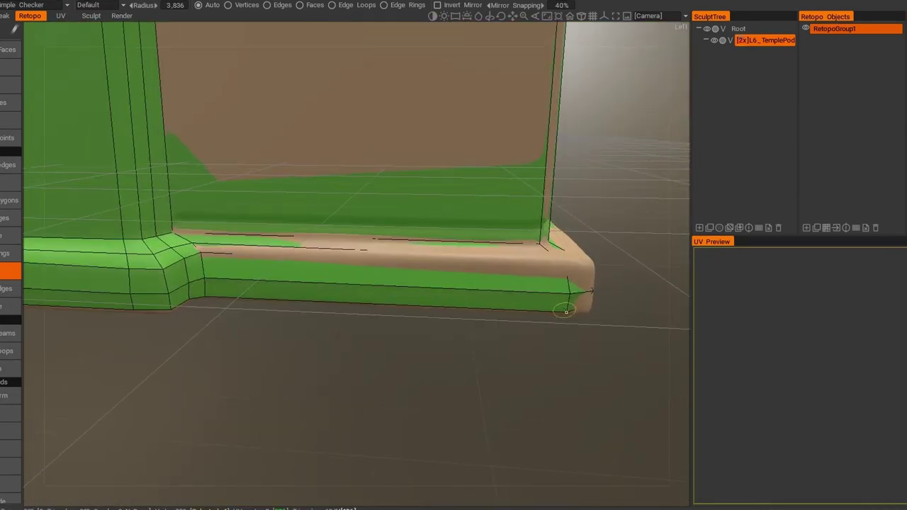
middle_click_drag(566, 312, 409, 374)
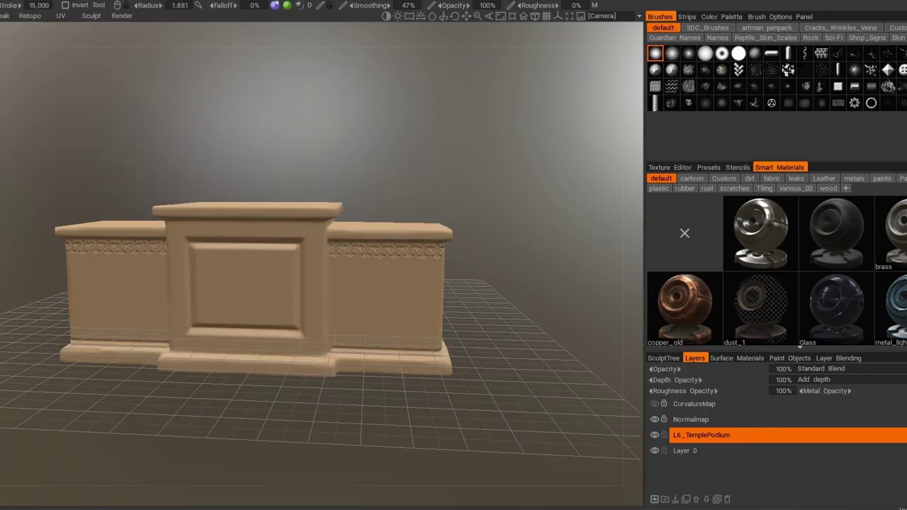
Fill the podium with the L6_Concrete material from the Custom smart materials
left_click(724, 178)
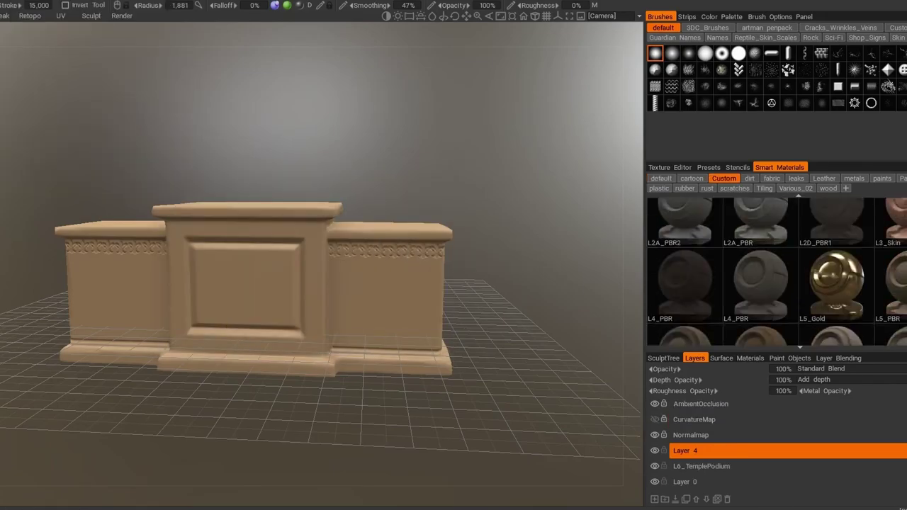
left_click(836, 230)
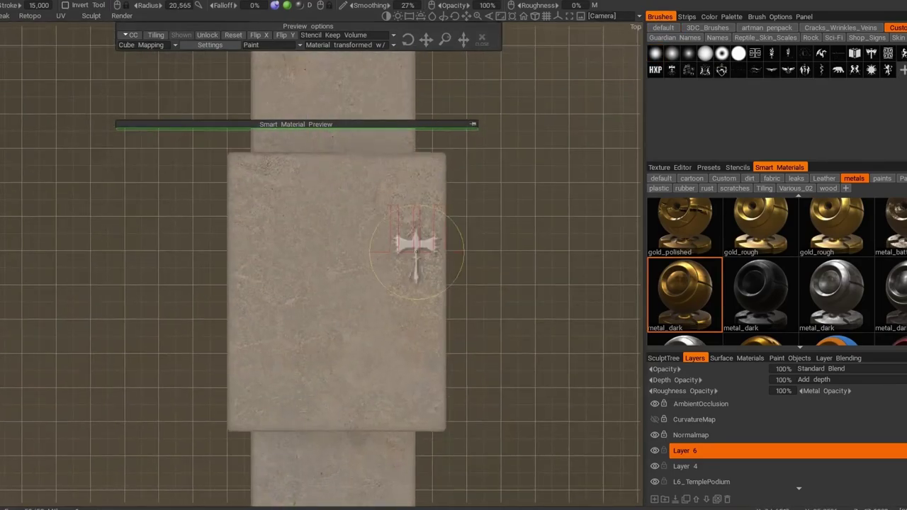
Orbit and zoom around the podium to review the gold frame and emblems
scroll(339, 171, "up", 3)
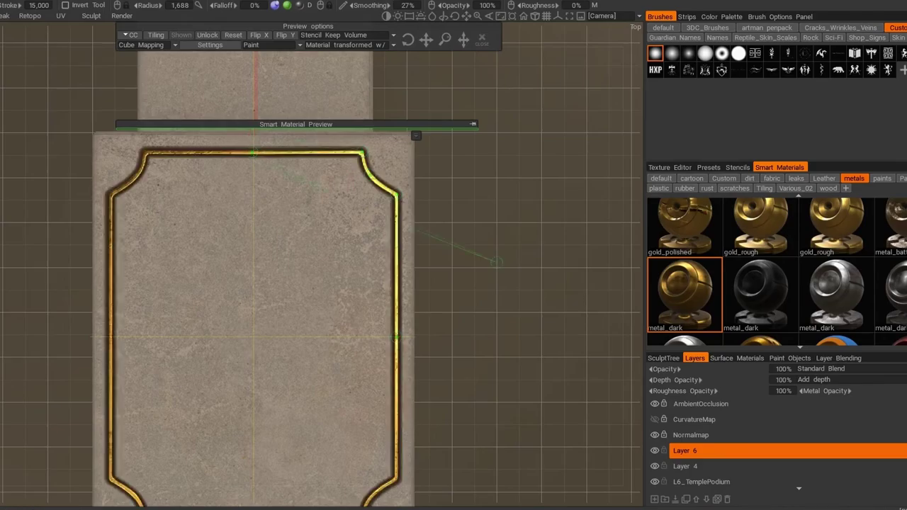
scroll(496, 262, "up", 2)
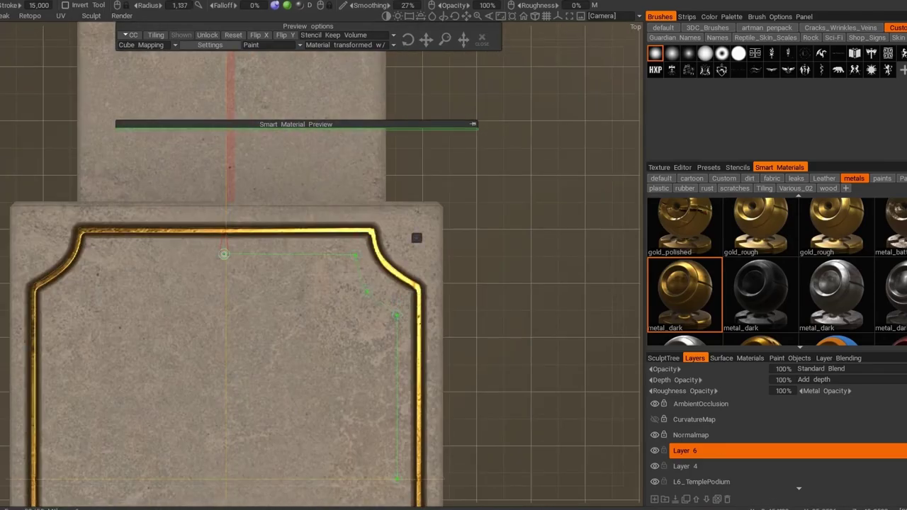
scroll(283, 255, "down", 3)
middle_click_drag(284, 212, 284, 283)
scroll(283, 255, "up", 1)
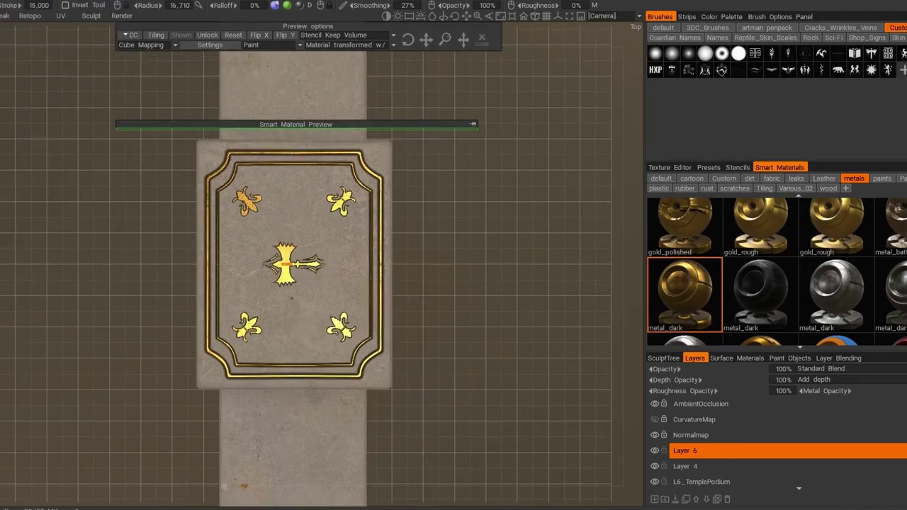
left_click_drag(293, 314, 298, 259, "alt")
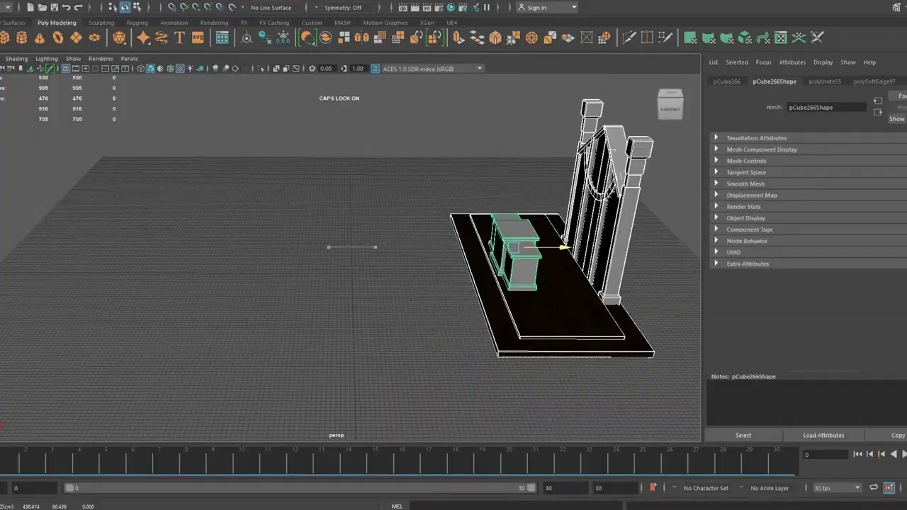
Show the Channel Box, go to front view and switch to face selection
key("ctrl+a")
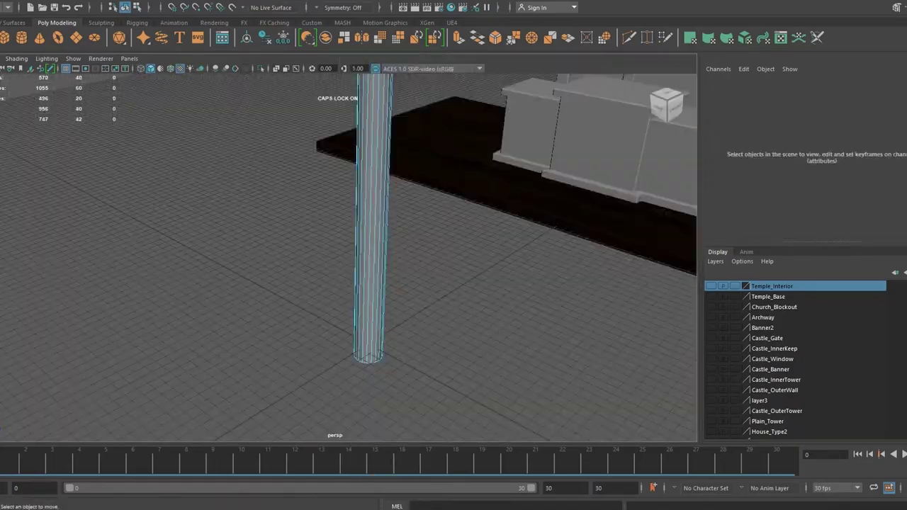
key("space")
key("space")
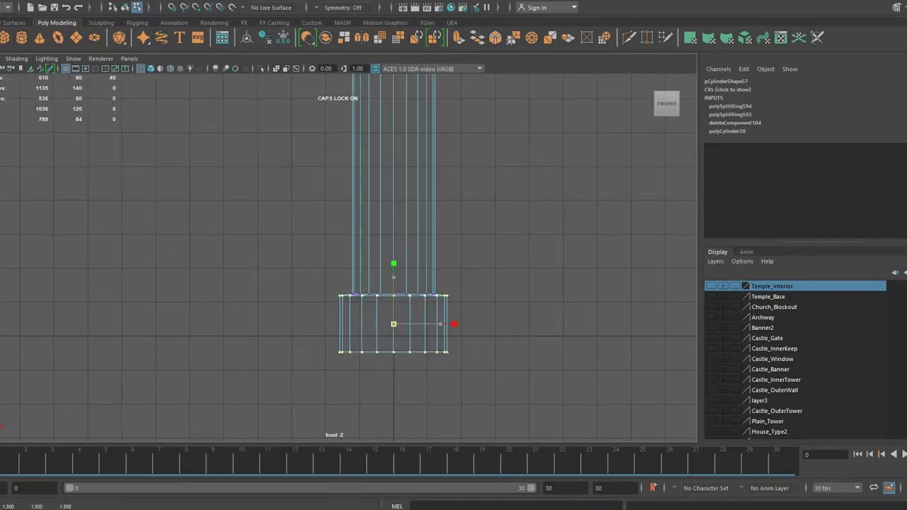
right_click(314, 106)
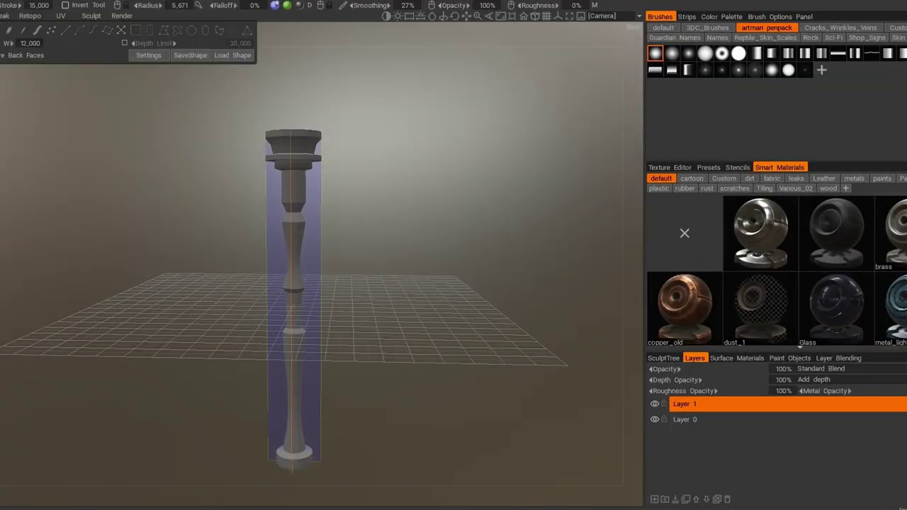
Name the new layer 'Engravings' and inspect the column from several angles
type("Engravings")
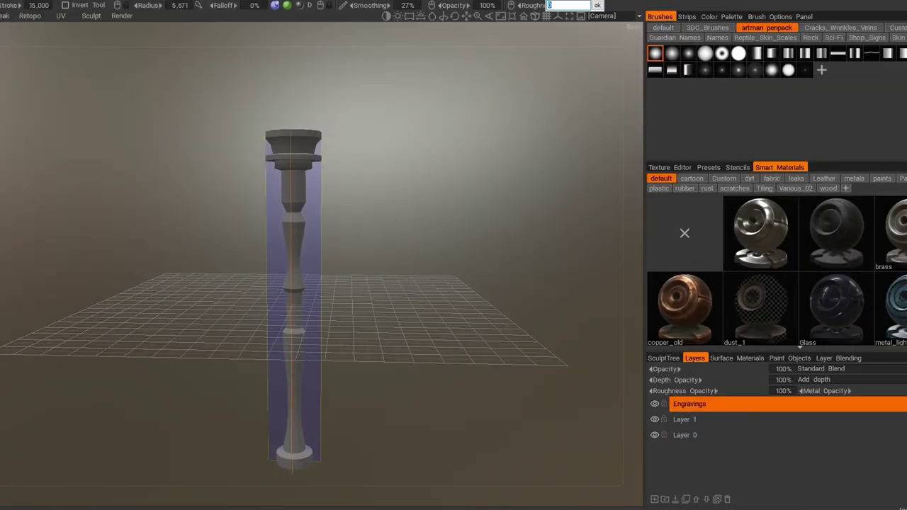
scroll(294, 431, "up", 5)
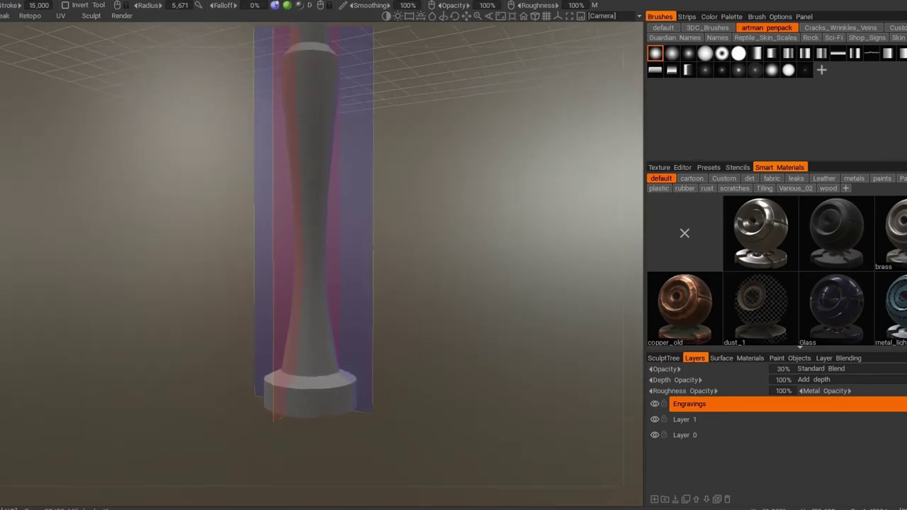
scroll(294, 431, "up", 3)
mouse_move(326, 283)
middle_mouse_down()
mouse_move(325, 219)
mouse_move(303, 369)
middle_mouse_up()
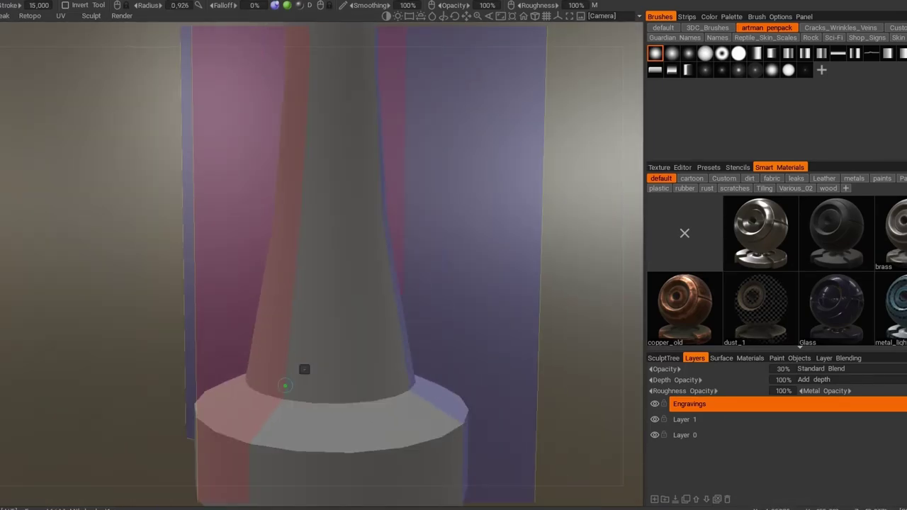
middle_click_drag(338, 289, 325, 327)
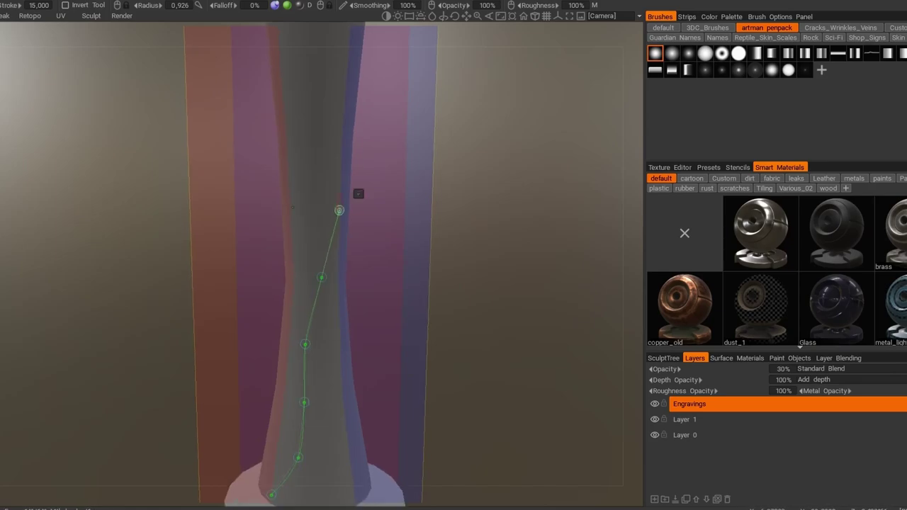
middle_click_drag(329, 238, 389, 405)
middle_click_drag(409, 217, 441, 304)
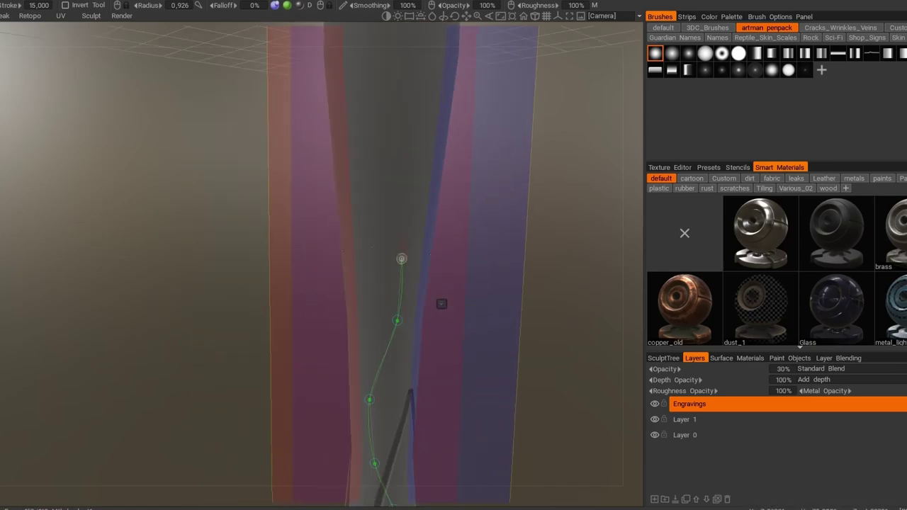
mouse_move(428, 197)
middle_mouse_down()
mouse_move(397, 298)
mouse_move(409, 347)
mouse_move(340, 162)
middle_mouse_up()
middle_click_drag(397, 269, 355, 364)
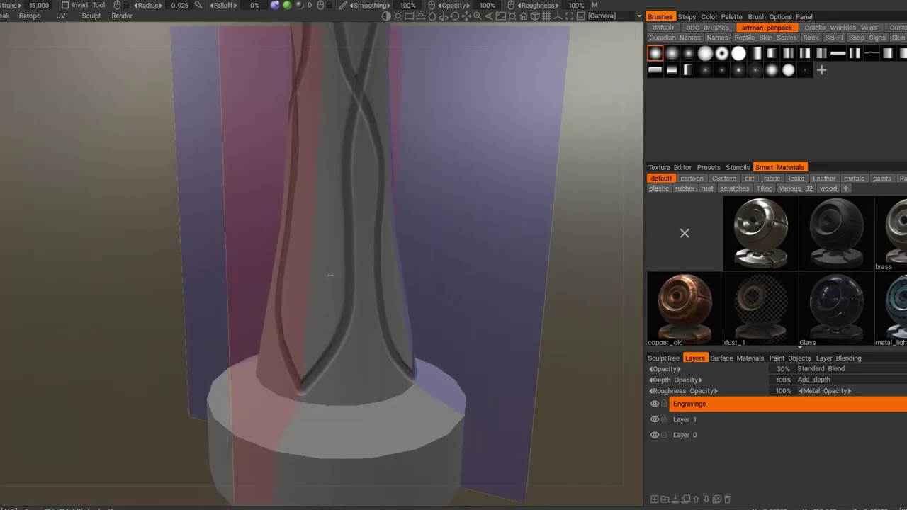
middle_click_drag(393, 145, 425, 342)
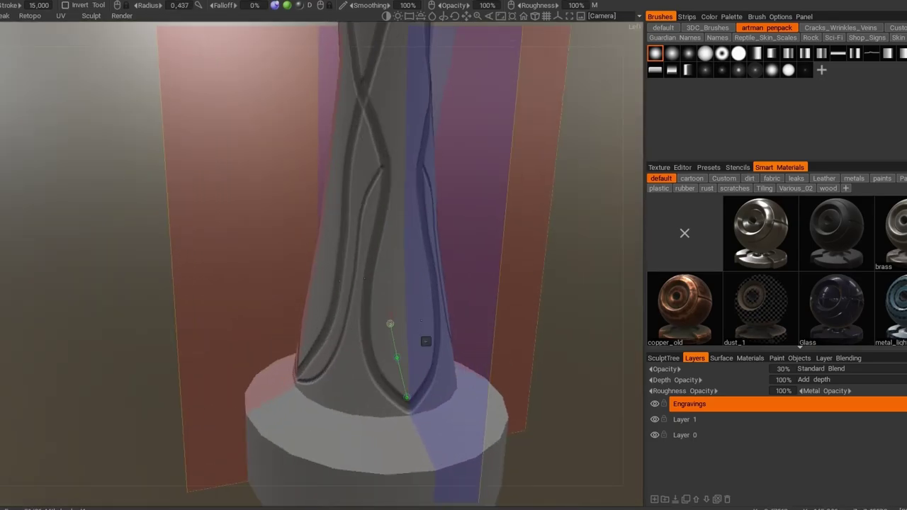
Work over the column shaft, top and engraved middle section, carving grooves while orbiting
scroll(425, 194, "up", 5)
middle_click_drag(425, 194, 332, 259)
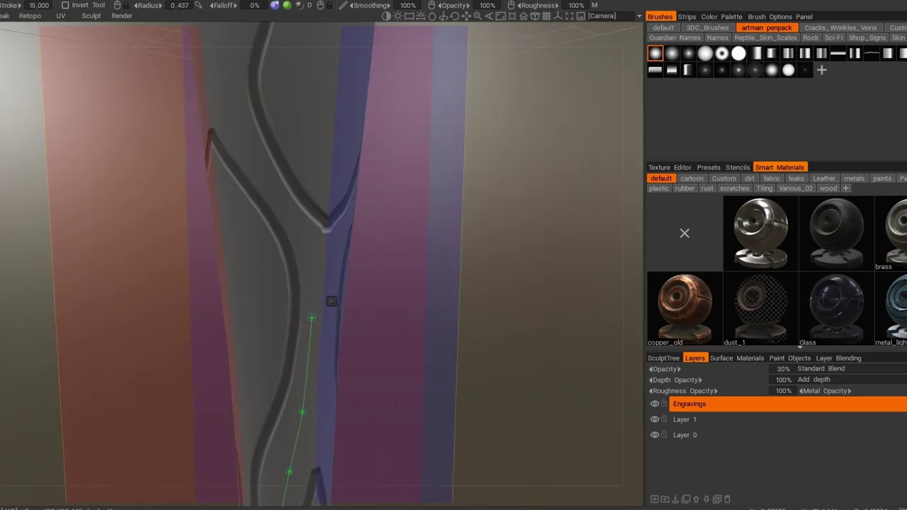
scroll(351, 203, "down", 5)
scroll(270, 382, "up", 5)
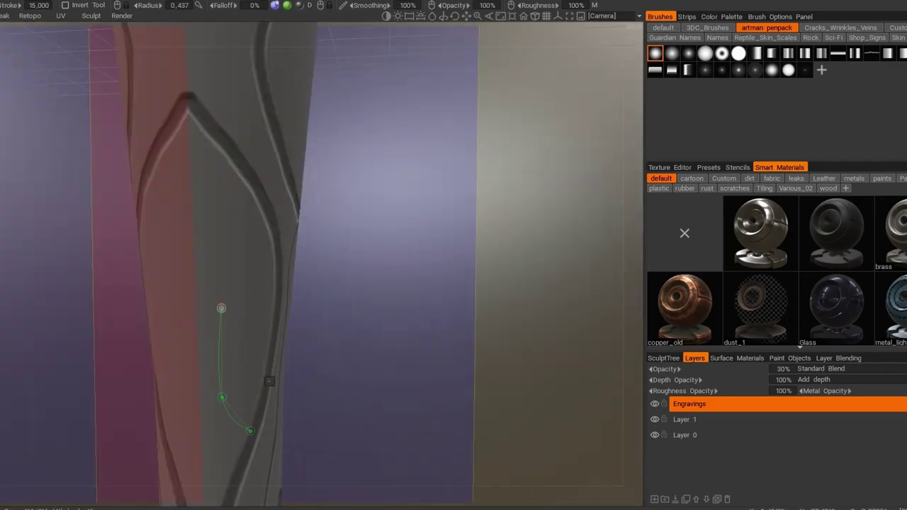
middle_click_drag(273, 160, 282, 200)
scroll(282, 111, "down", 5)
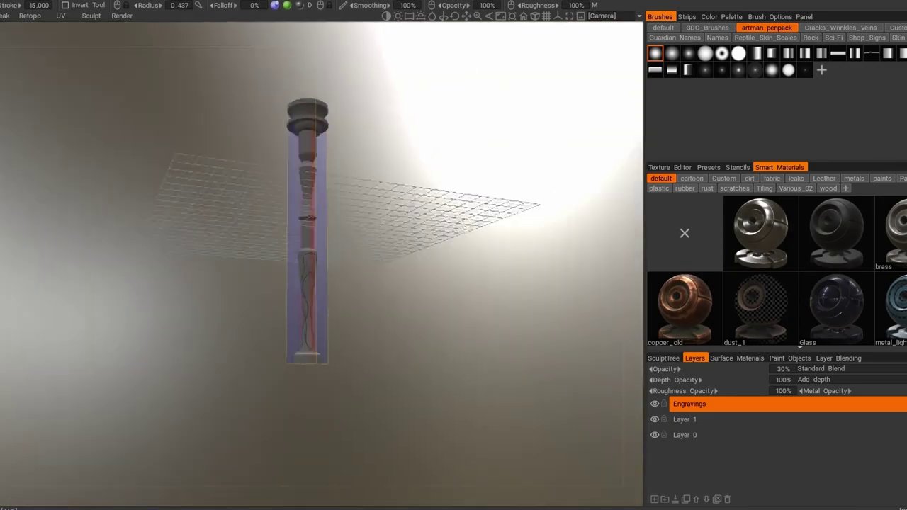
middle_click_drag(282, 111, 268, 409)
scroll(268, 409, "up", 5)
scroll(289, 382, "down", 3)
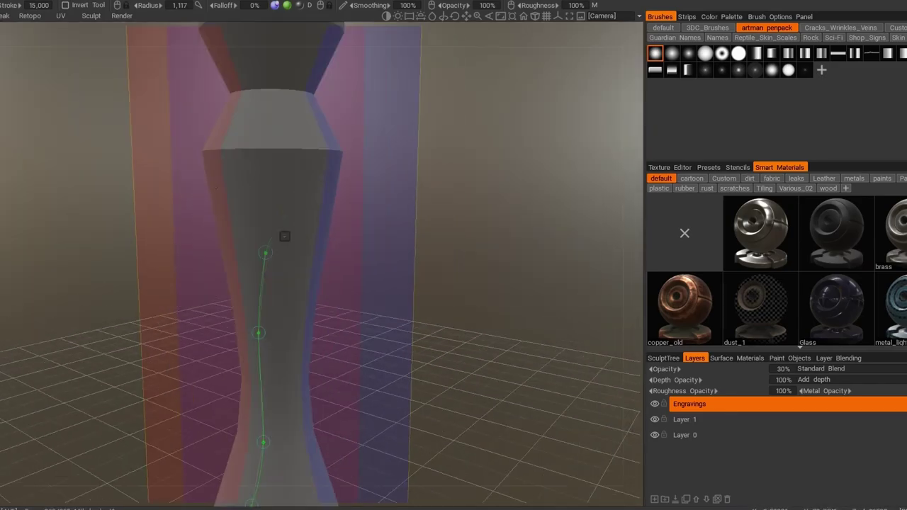
scroll(283, 235, "up", 3)
scroll(324, 208, "down", 3)
scroll(389, 357, "up", 3)
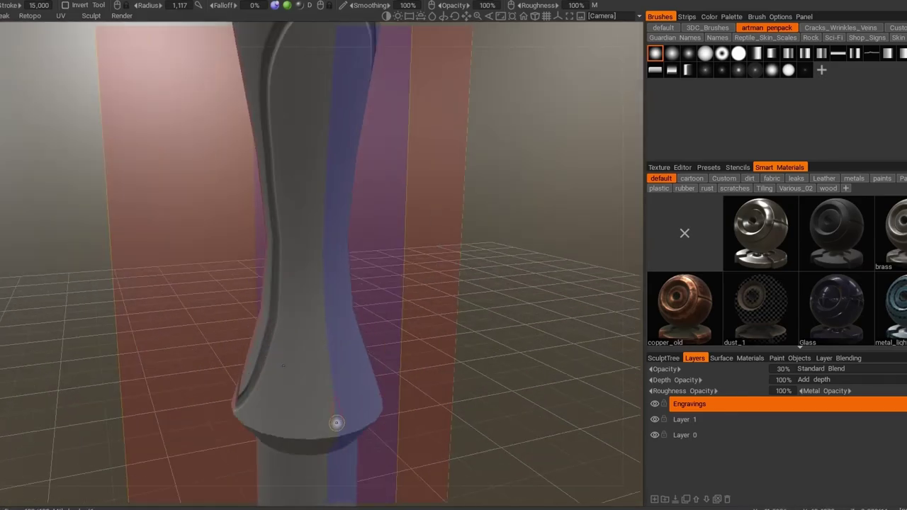
middle_click_drag(389, 340, 389, 357)
mouse_move(388, 243)
middle_mouse_down()
mouse_move(355, 348)
mouse_move(345, 229)
middle_mouse_up()
scroll(355, 348, "up", 3)
scroll(344, 229, "up", 2)
scroll(345, 229, "down", 1)
scroll(345, 229, "down", 3)
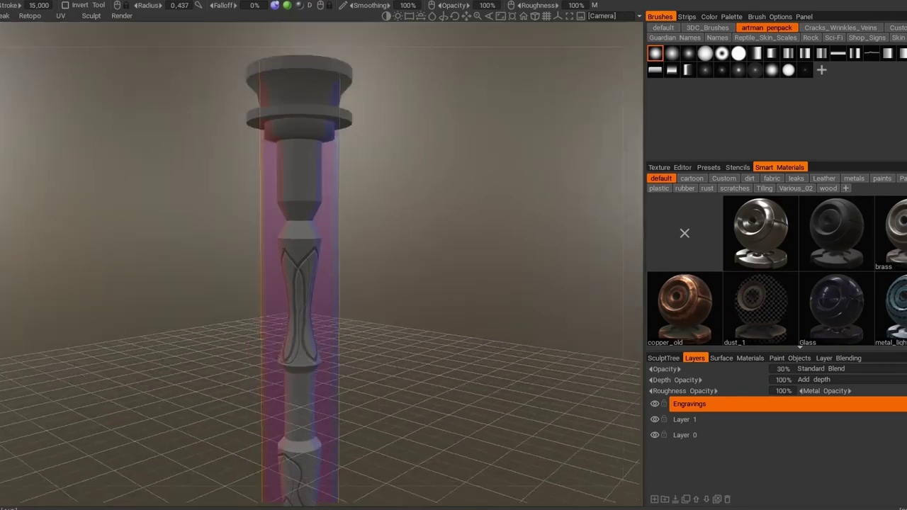
scroll(344, 229, "up", 3)
middle_click_drag(343, 356, 361, 347)
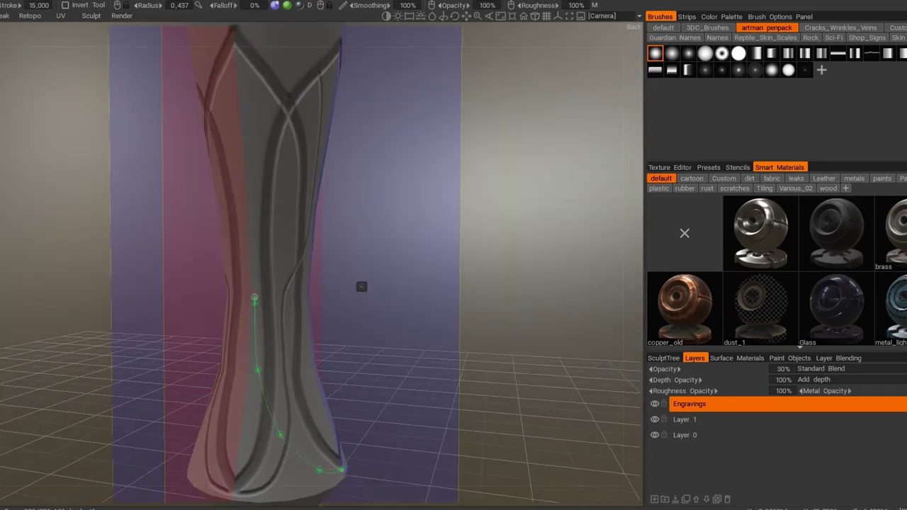
middle_click_drag(362, 162, 383, 209)
scroll(319, 262, "down", 3)
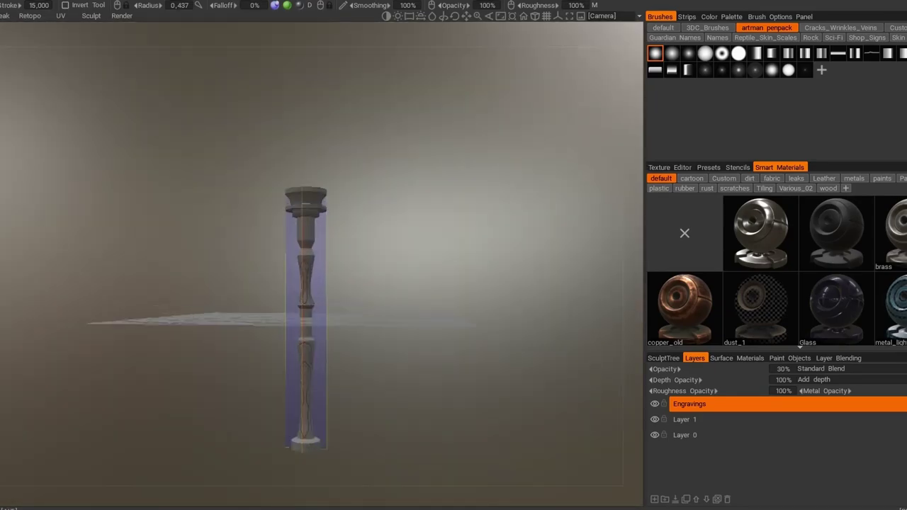
Switch back to the default brush set and frame the whole column
left_click(663, 27)
middle_click_drag(319, 212, 318, 177)
scroll(319, 212, "up", 3)
Stamp a ring of round studs around the column's collar band
scroll(319, 333, "up", 5)
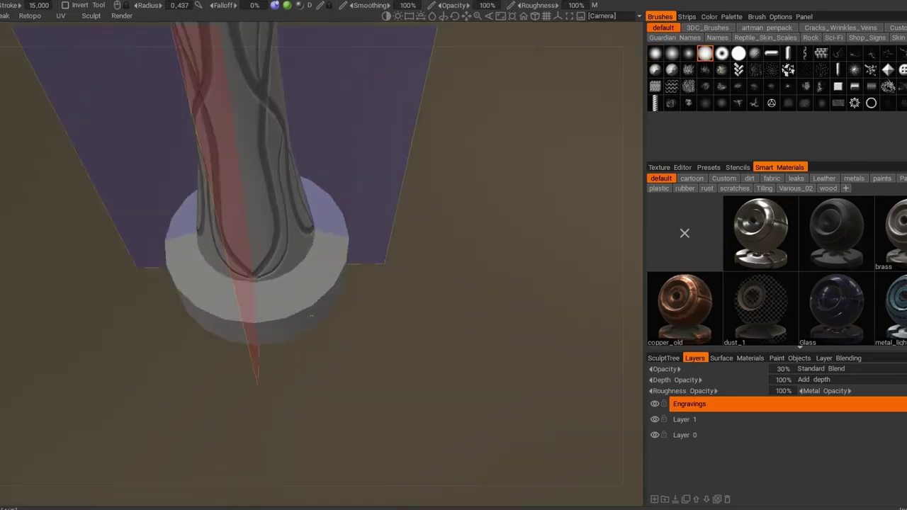
scroll(319, 283, "down", 5)
scroll(319, 128, "up", 5)
middle_click_drag(319, 213, 319, 199)
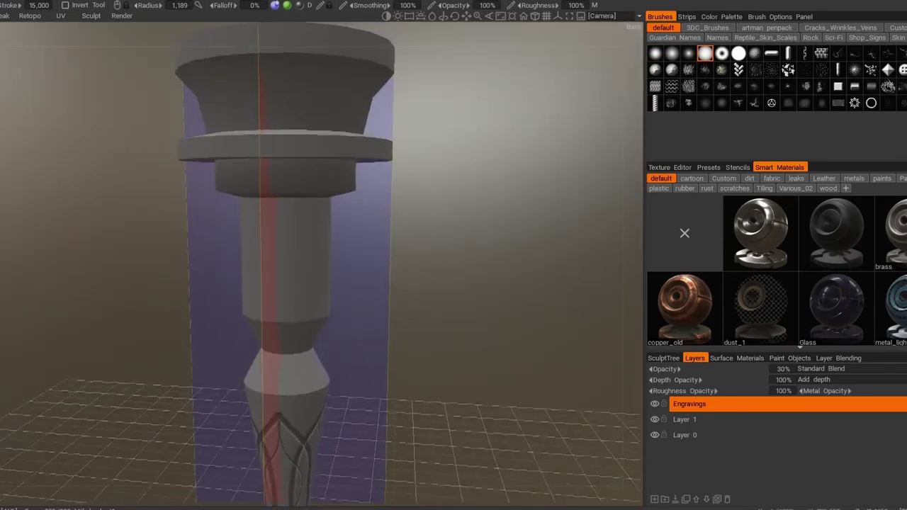
scroll(277, 176, "up", 3)
left_click(277, 177)
left_click(233, 170)
middle_click_drag(256, 170, 298, 173)
scroll(331, 173, "up", 2)
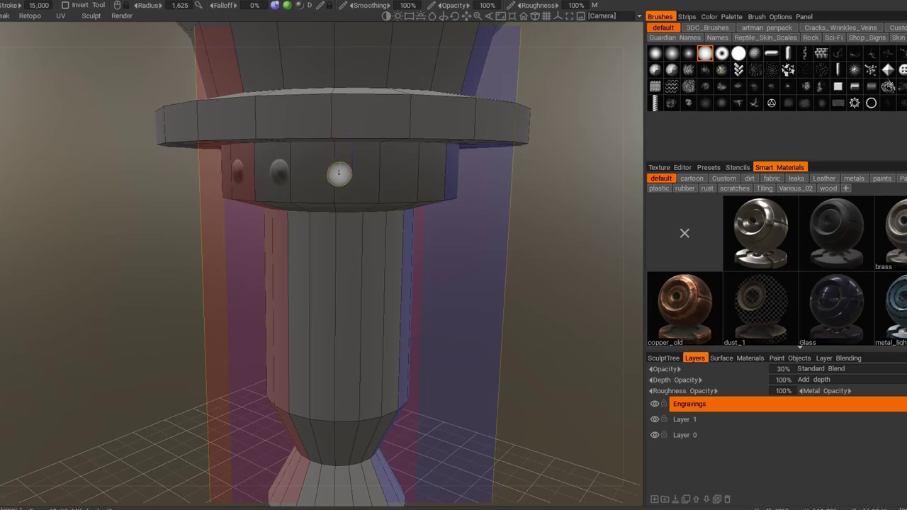
scroll(419, 184, "down", 1)
scroll(418, 185, "down", 5)
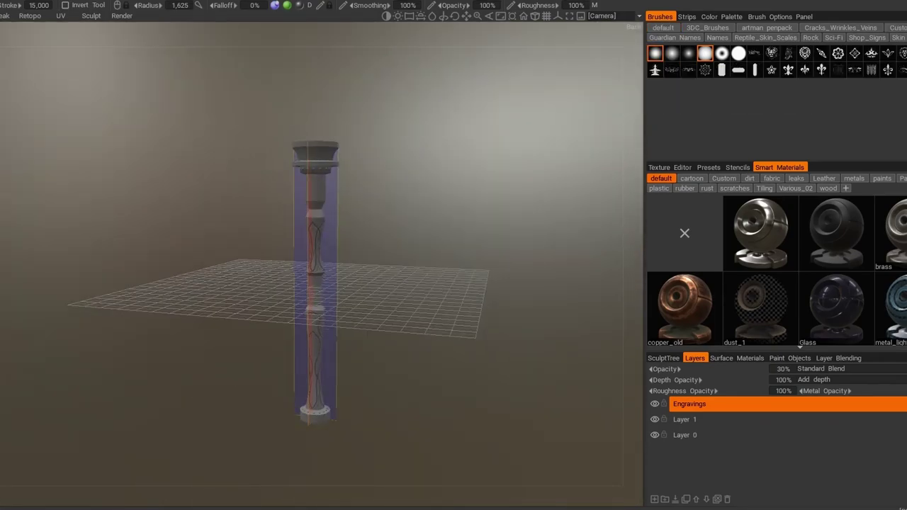
Emboss a row of fleur-de-lis stamps along the top collar
left_click(788, 69)
scroll(295, 191, "up", 5)
scroll(295, 192, "up", 5)
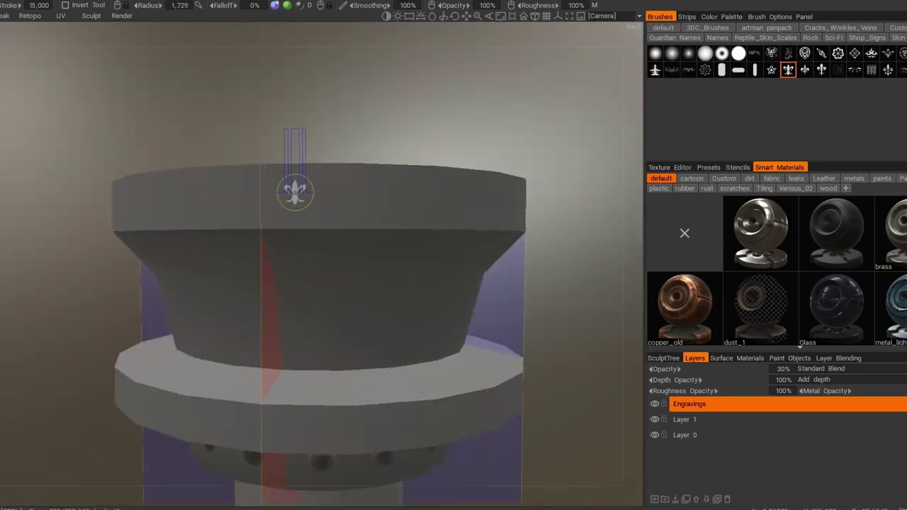
left_click_drag(294, 193, 344, 192)
scroll(304, 192, "up", 3)
scroll(253, 192, "up", 3)
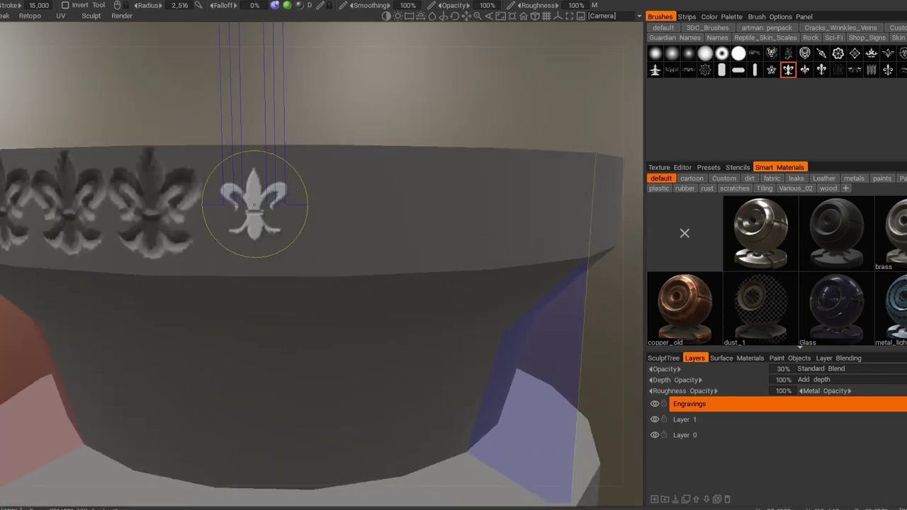
scroll(236, 192, "up", 3)
scroll(479, 152, "down", 2)
scroll(313, 238, "down", 5)
scroll(314, 238, "up", 5)
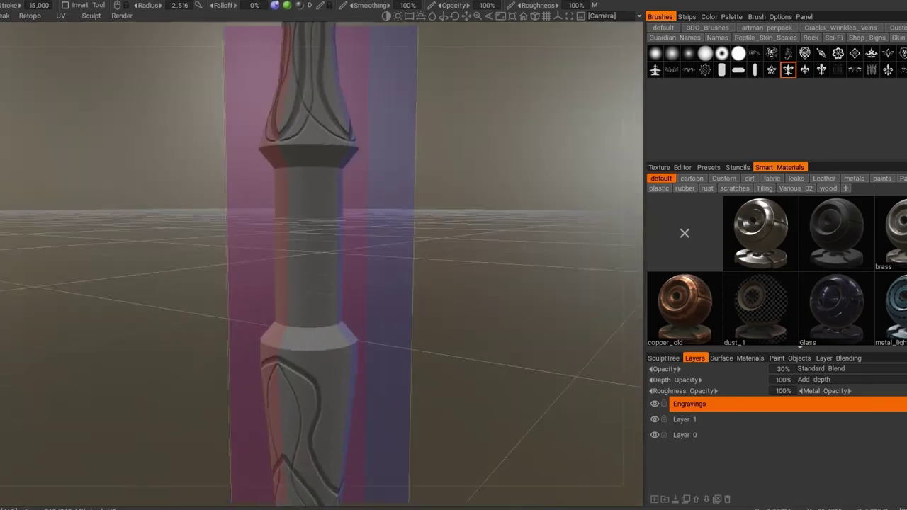
scroll(313, 238, "up", 2)
scroll(313, 238, "down", 5)
scroll(247, 209, "up", 5)
scroll(247, 208, "up", 3)
Apply the drawn curve as a wavy engraved groove with the plain round brush
left_click(655, 53)
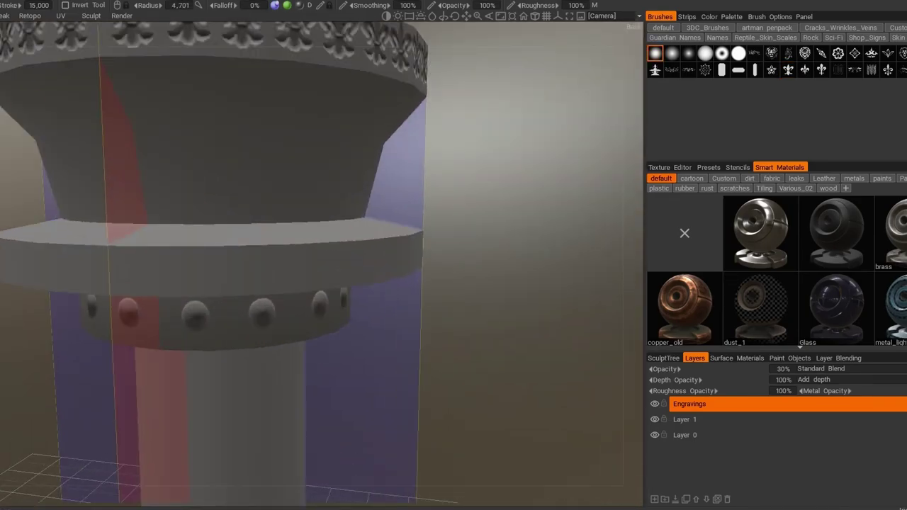
key("Return")
scroll(310, 238, "down", 5)
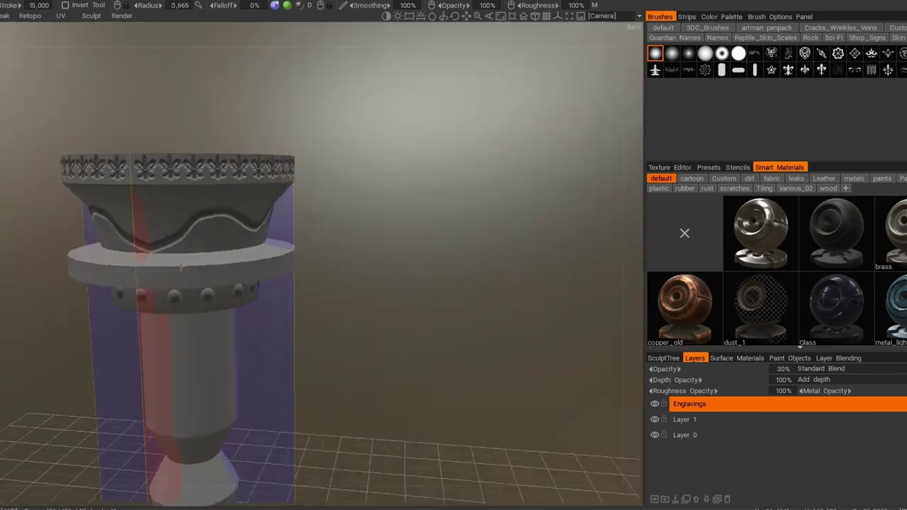
scroll(310, 238, "up", 6)
scroll(330, 132, "down", 5)
scroll(394, 199, "up", 5)
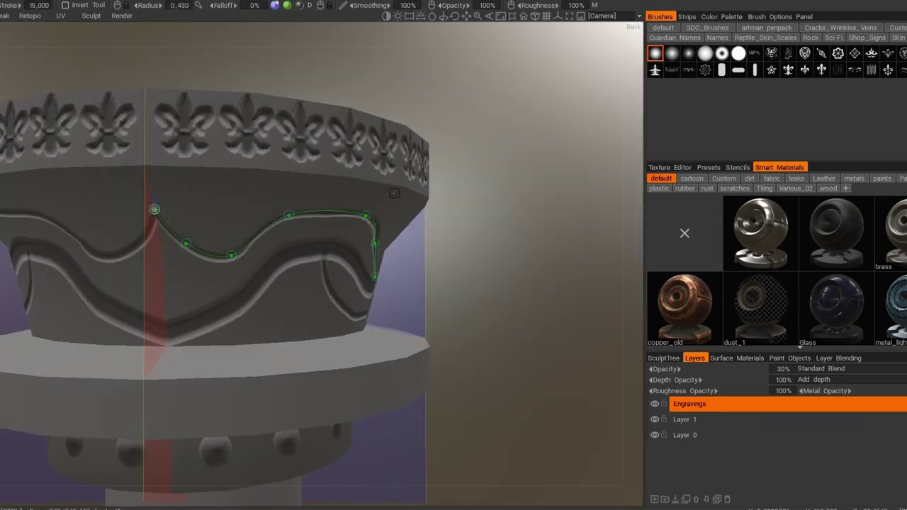
scroll(343, 182, "down", 5)
scroll(343, 182, "down", 2)
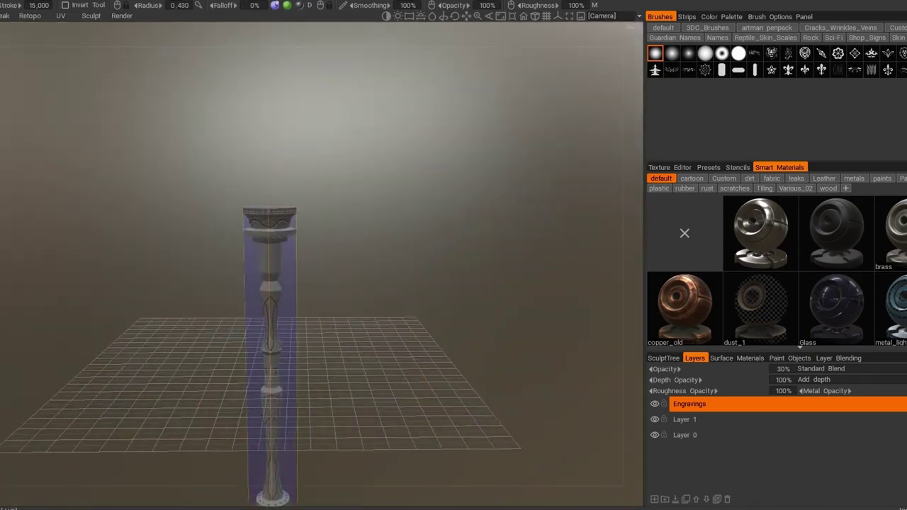
scroll(282, 333, "up", 7)
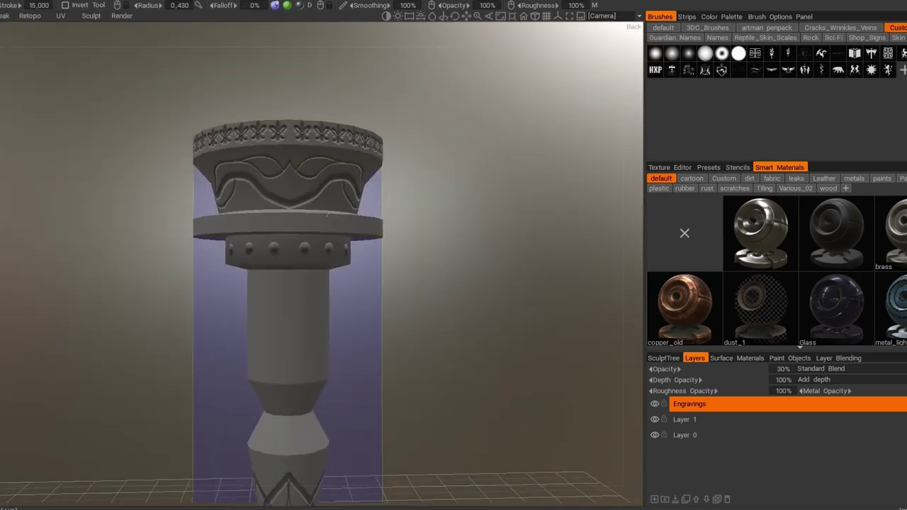
scroll(283, 336, "down", 5)
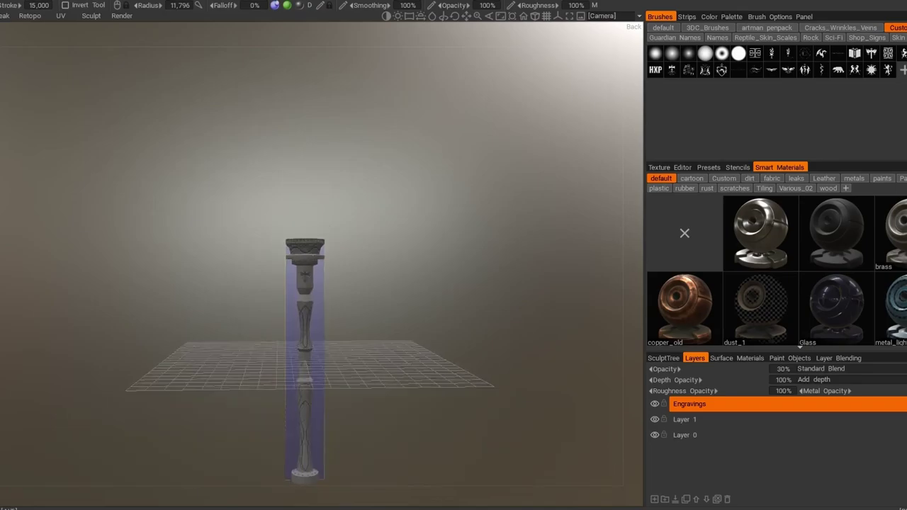
left_click_drag(283, 337, 170, 253)
Bake curvature and AO map layers, then fill the column with the metal_gun smart material
key("Return")
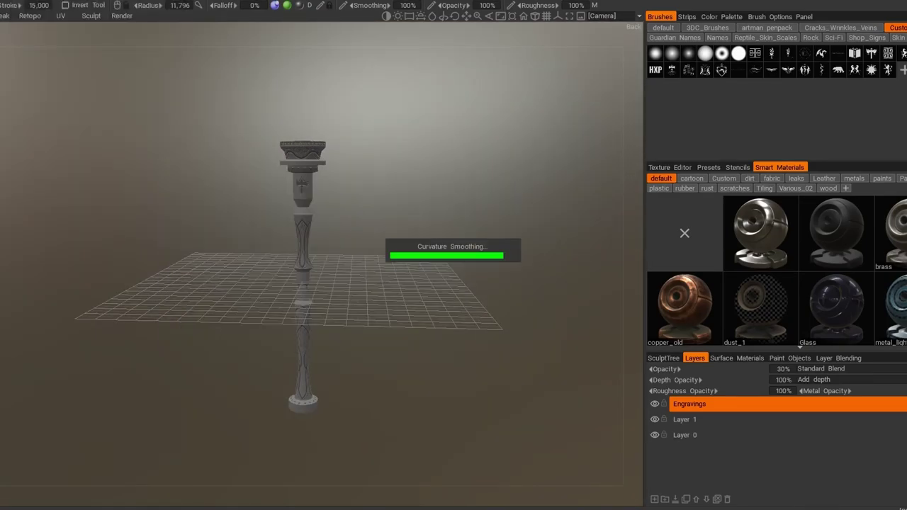
left_click(82, 160)
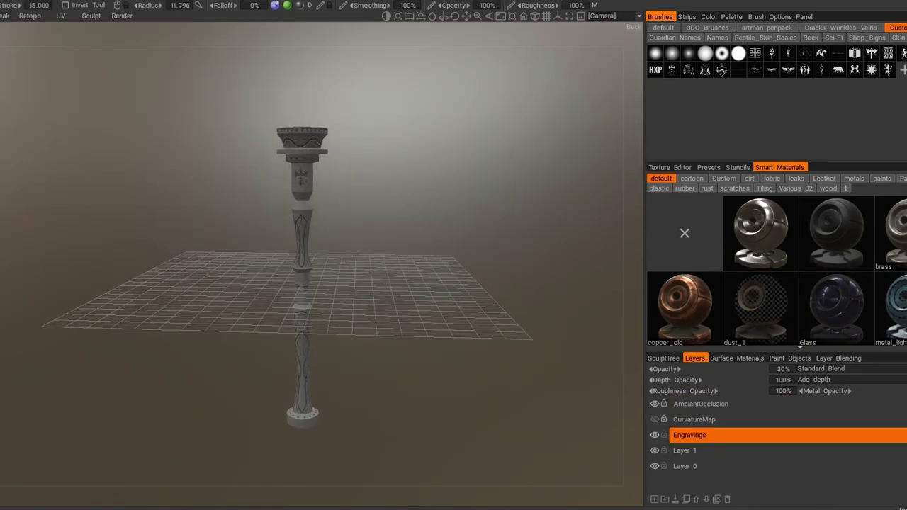
left_click(854, 178)
double_click(685, 227)
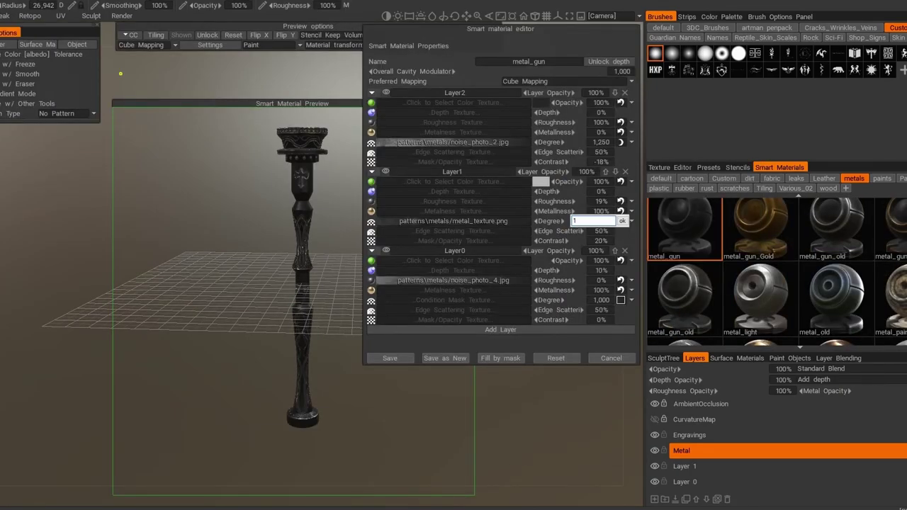
key("Escape")
key("Escape")
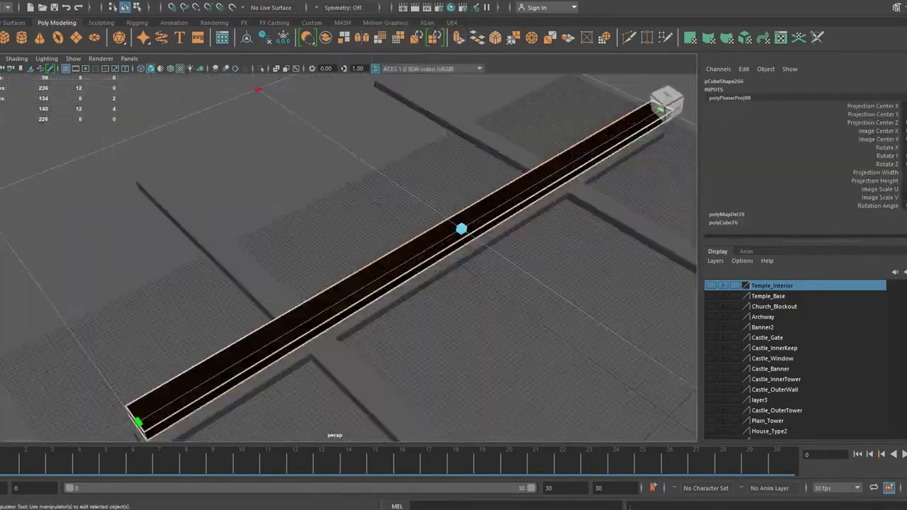
Zoom the perspective view to frame the upright wooden beam pillar
scroll(460, 234, "up", 5)
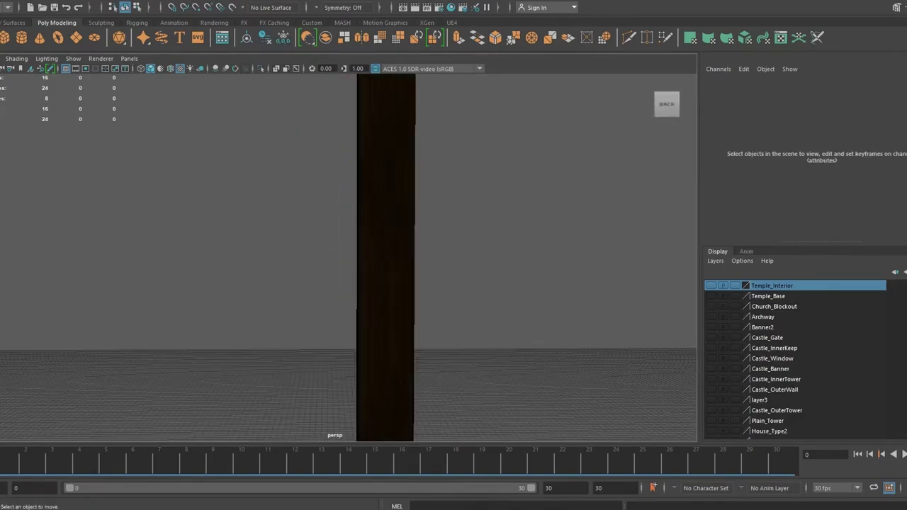
scroll(482, 422, "up", 3)
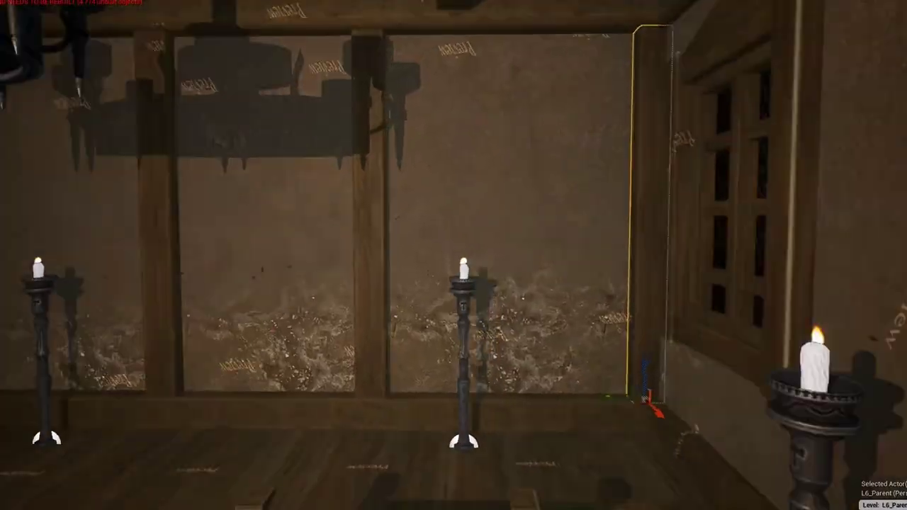
Rotate the wooden pillar 30 degrees beside the church window
left_click_drag(614, 370, 630, 424)
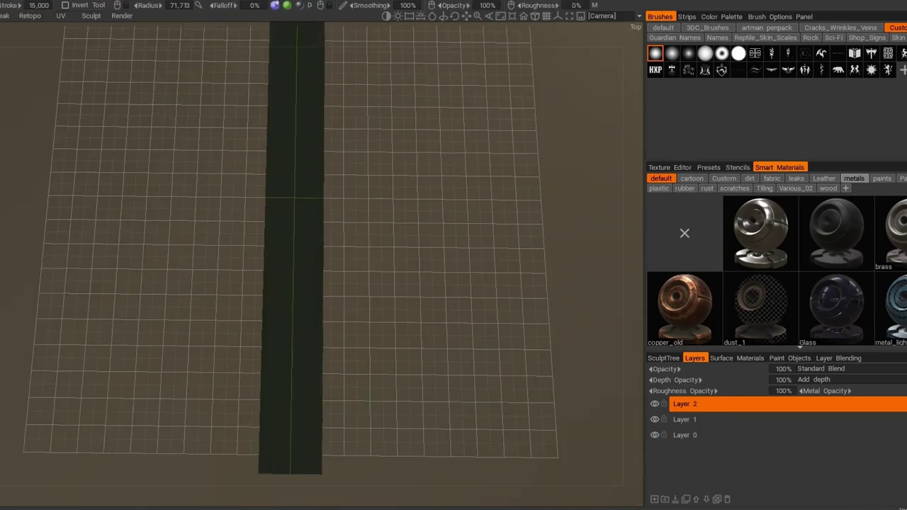
Confirm the curvature bake and view the panel straight from the Front camera
key("Return")
left_click(606, 15)
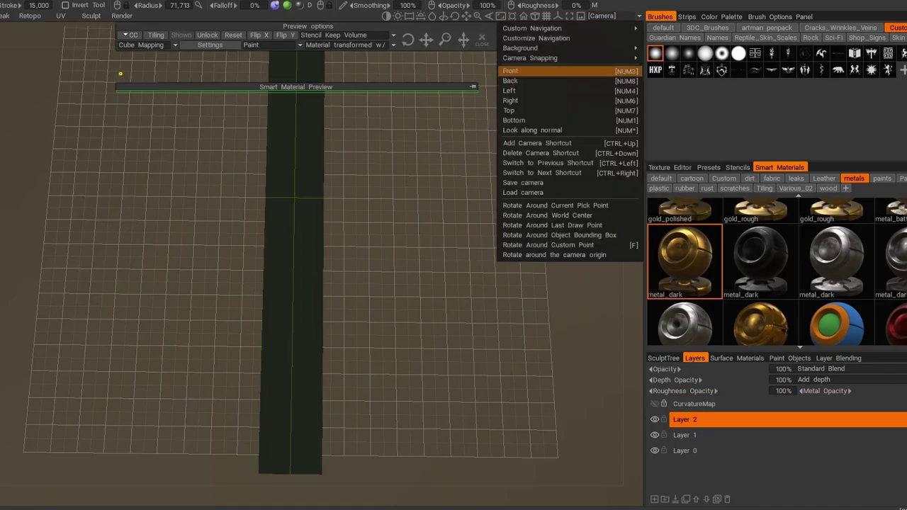
left_click(524, 75)
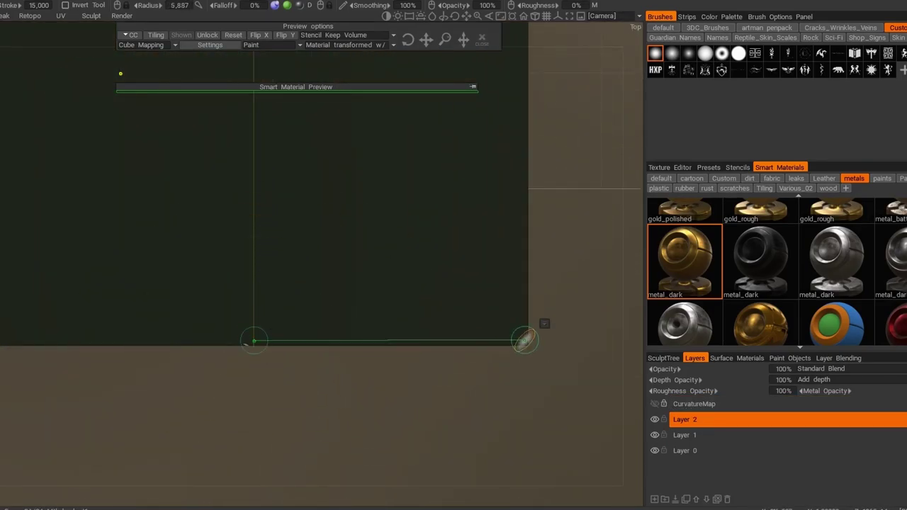
left_click_drag(525, 341, 449, 167)
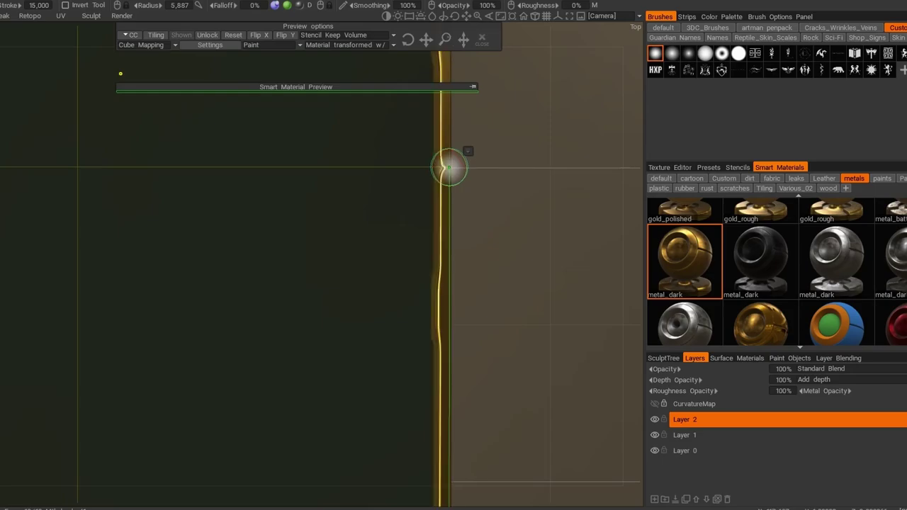
scroll(312, 227, "down", 3)
scroll(226, 287, "up", 3)
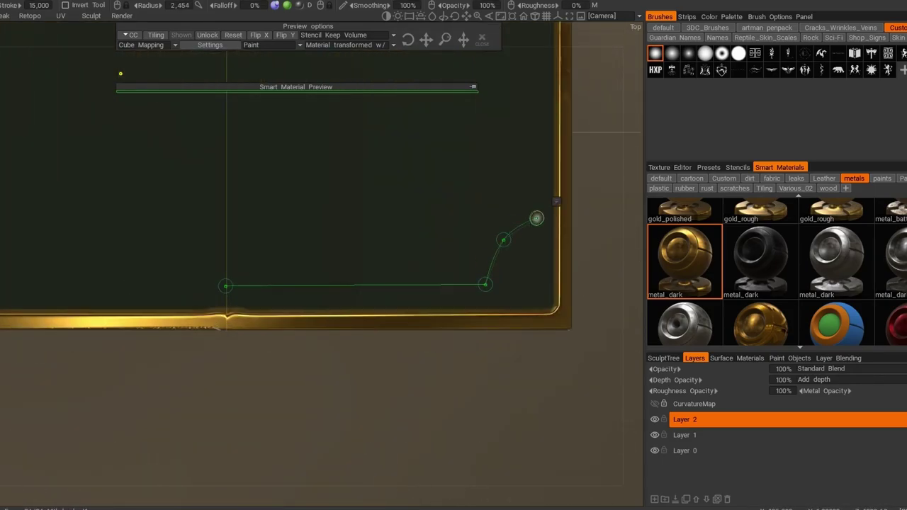
scroll(537, 218, "down", 3)
Draw a gold trim curve stroke along the panel's right edge
left_click(490, 411)
scroll(491, 160, "up", 3)
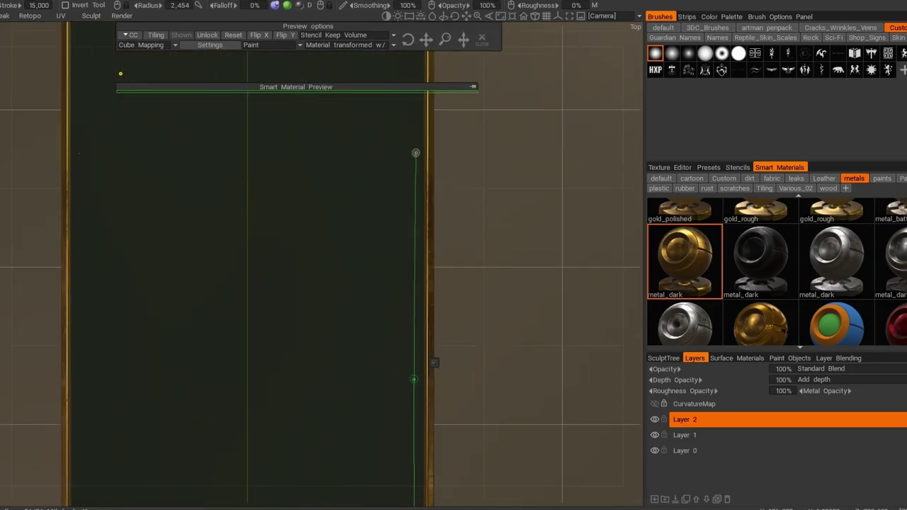
middle_click_drag(416, 152, 391, 41)
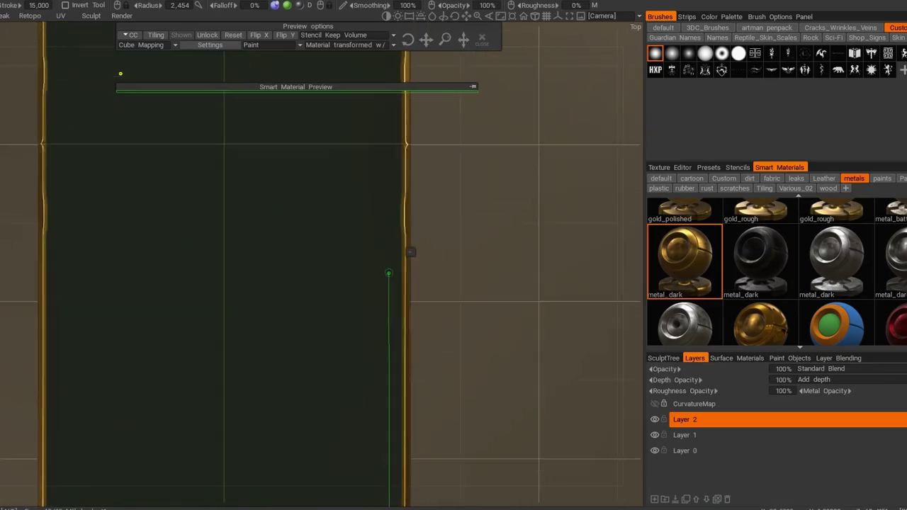
scroll(388, 273, "up", 2)
left_click(471, 298)
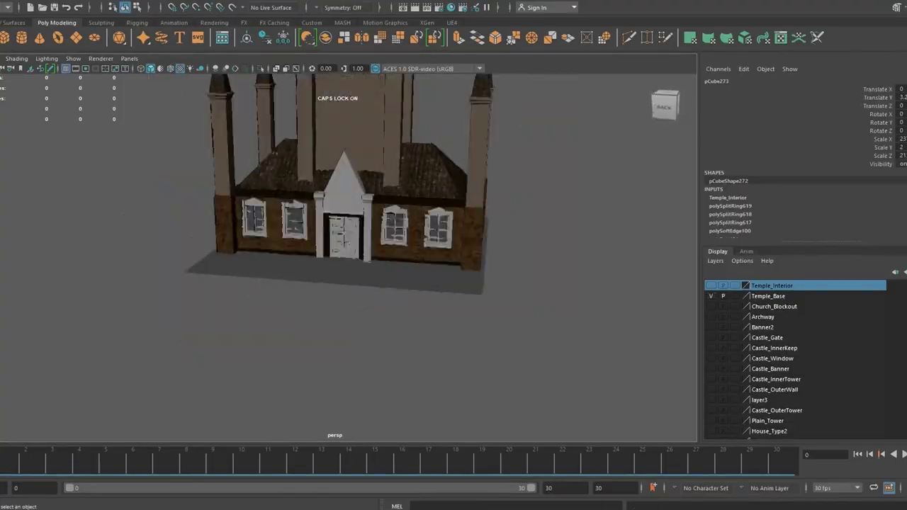
Restore the emblem block's bevel and add two edge loops around it
key("e")
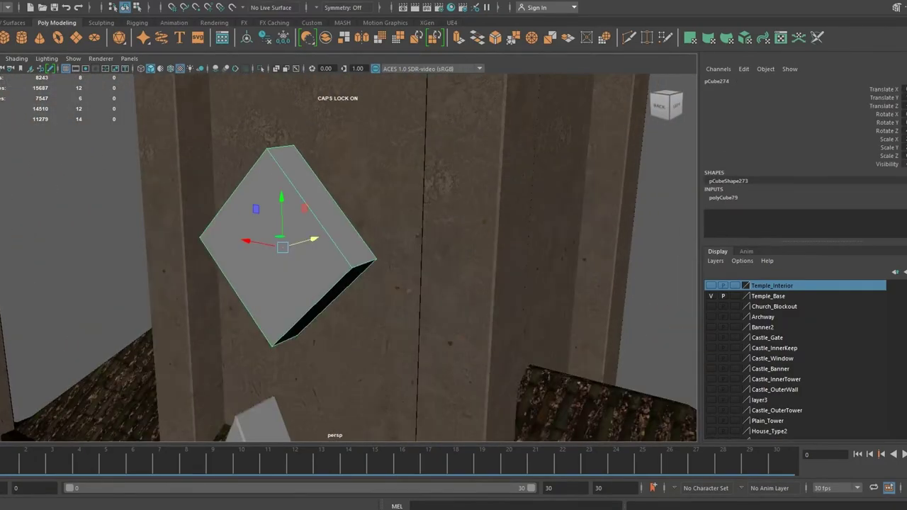
key("ctrl+z")
key("ctrl+z")
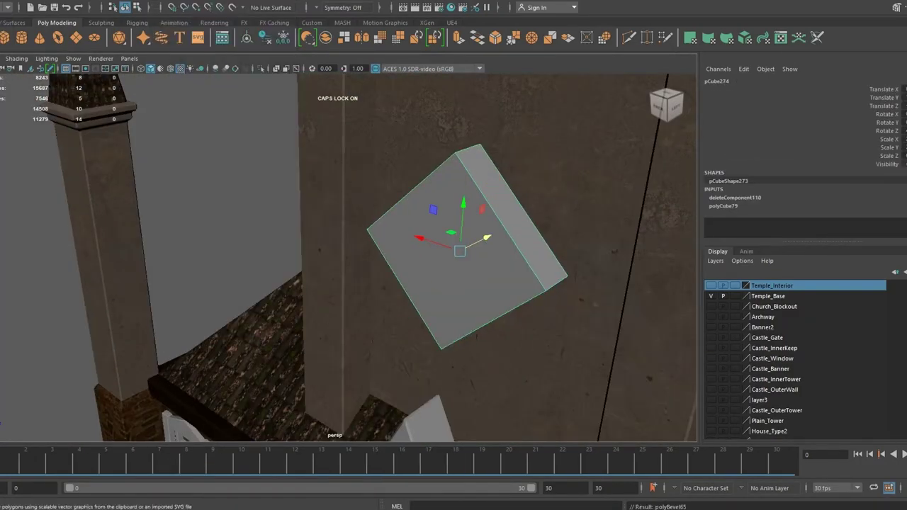
key("shift+z")
key("shift+z")
key("shift+z")
key("shift+z")
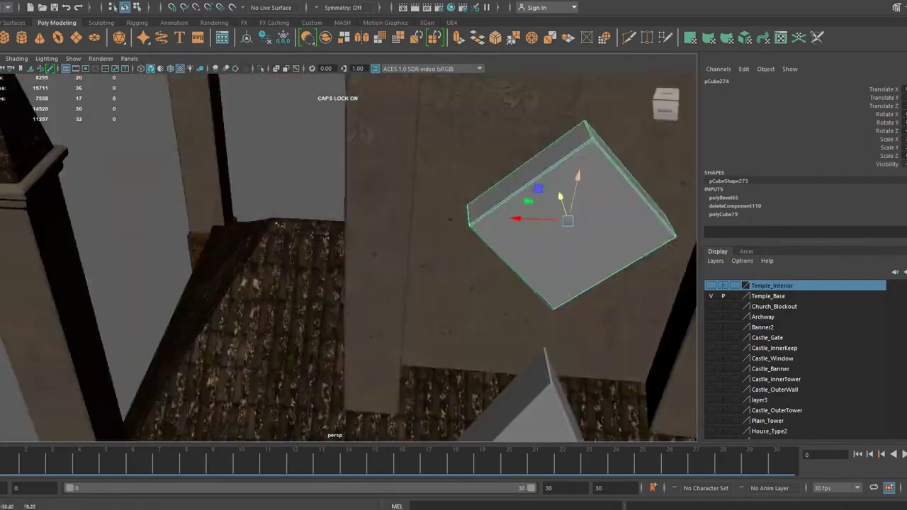
key("shift+z")
key("shift+z")
key("shift+z")
key("shift+z")
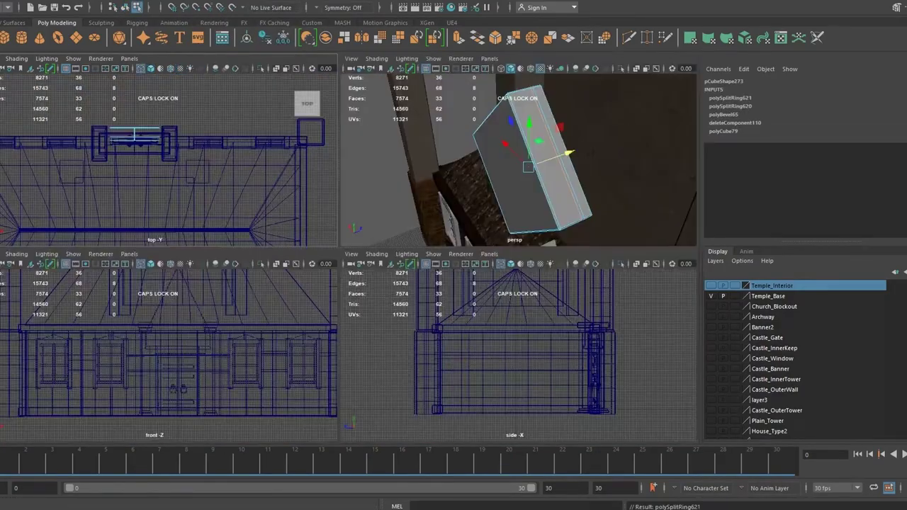
key("shift+z")
key("shift+z")
key("shift+z")
key("shift+z")
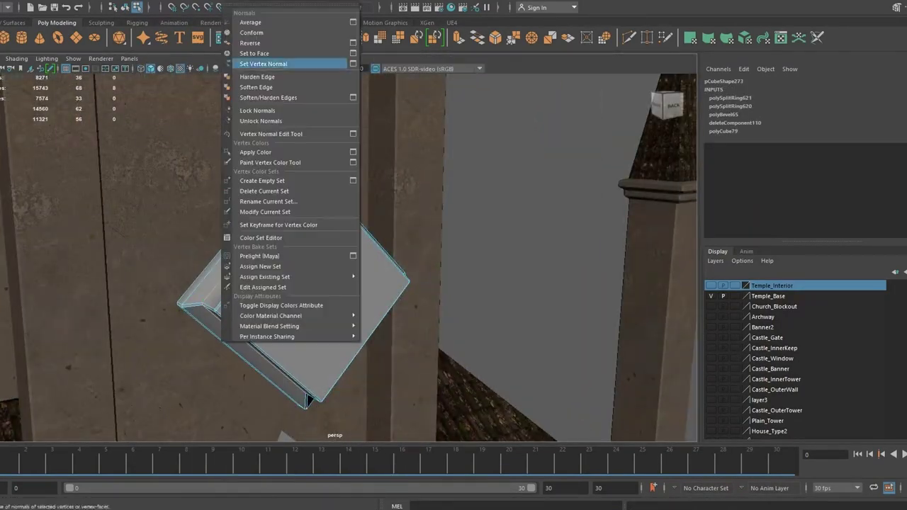
key("shift+z")
key("shift+z")
key("shift+z")
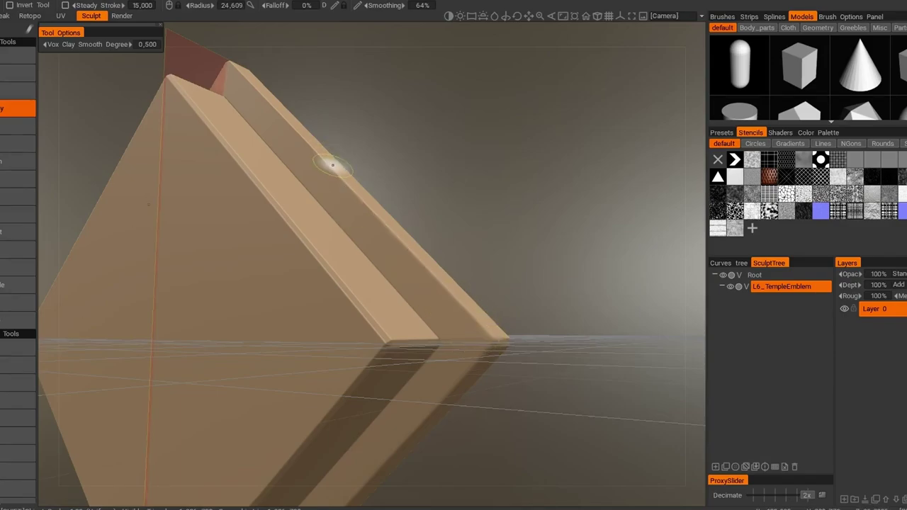
Flatten and smooth the emblem's bevelled rim corners and edges with Soft Scrape
left_click_drag(438, 318, 167, 423, "alt")
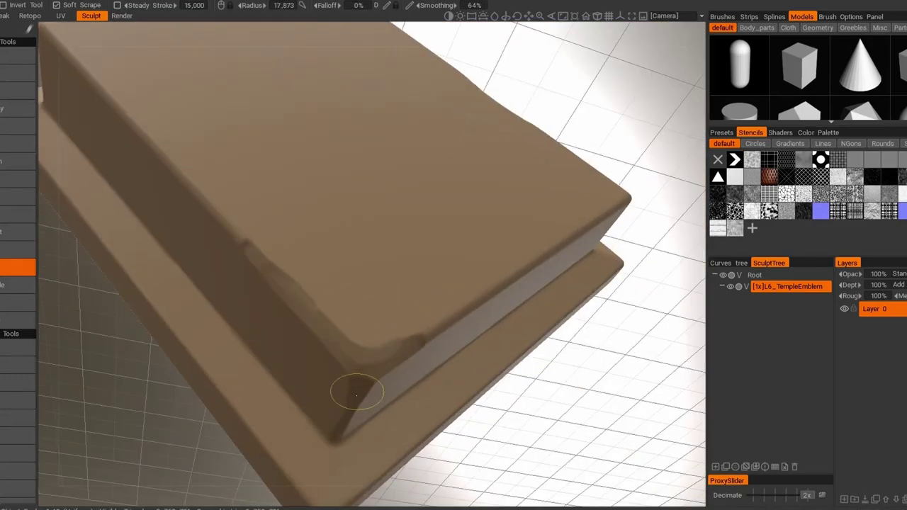
left_click_drag(356, 395, 330, 358)
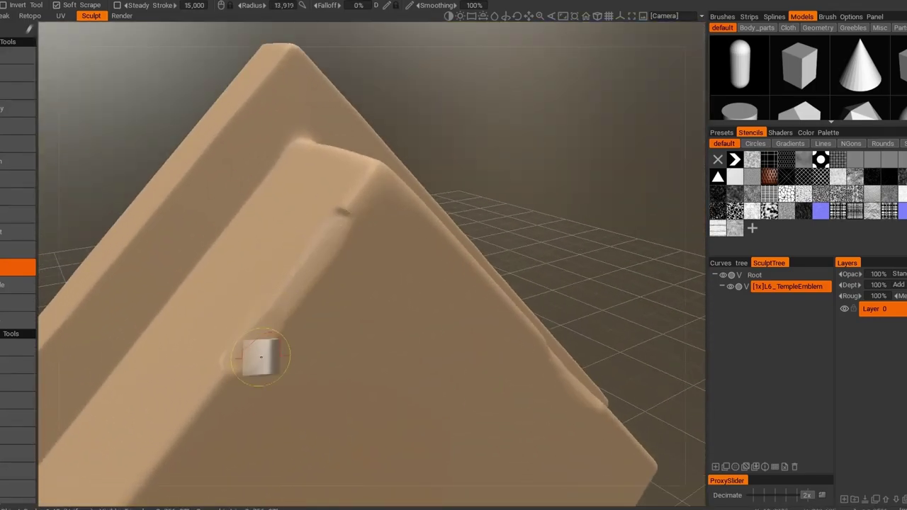
mouse_move(261, 357)
left_mouse_down()
mouse_move(274, 298)
mouse_move(323, 274)
left_mouse_up()
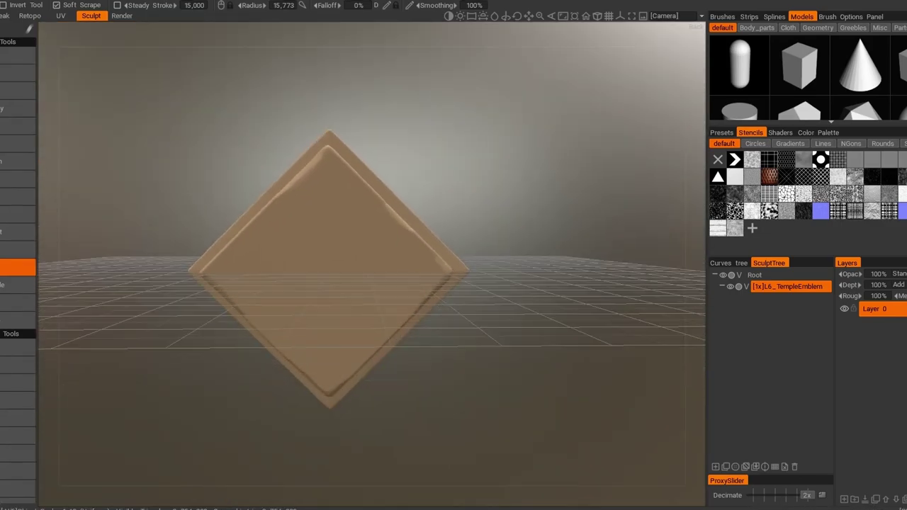
Switch to the Buildup brush and snap the camera to the Front view
left_click(17, 196)
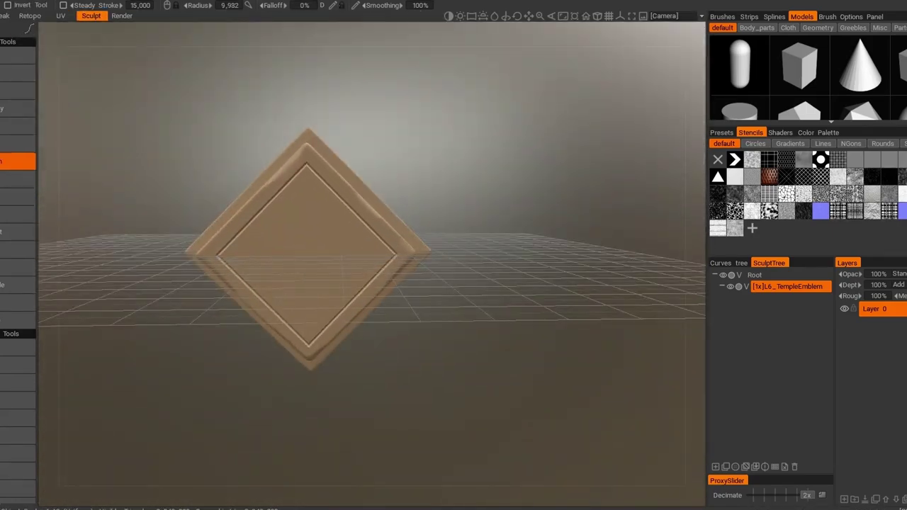
left_click(664, 15)
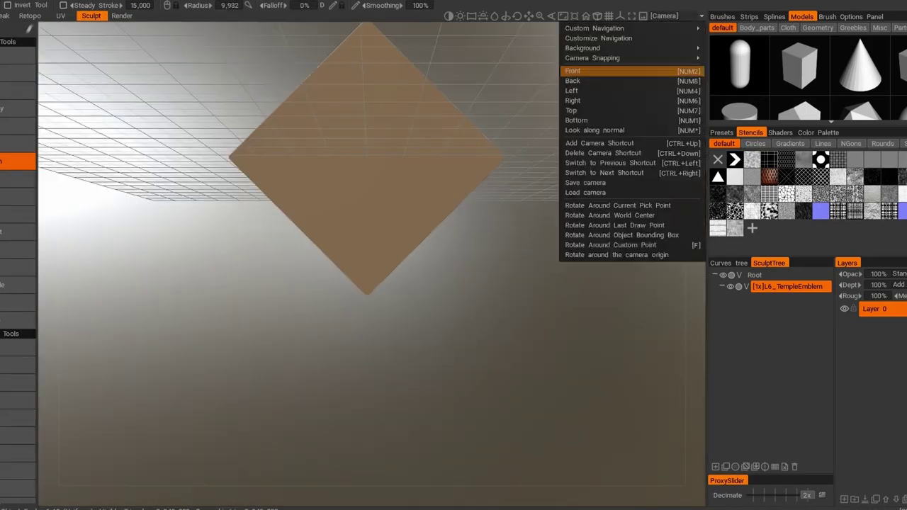
left_click(589, 71)
left_click(722, 16)
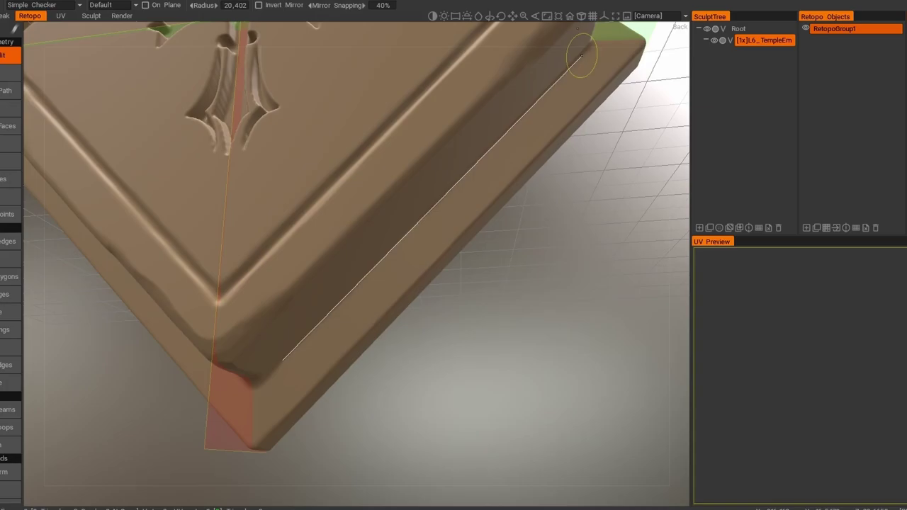
Build retopo quads along the emblem rim and bake the model into the Paint room
left_click(581, 55)
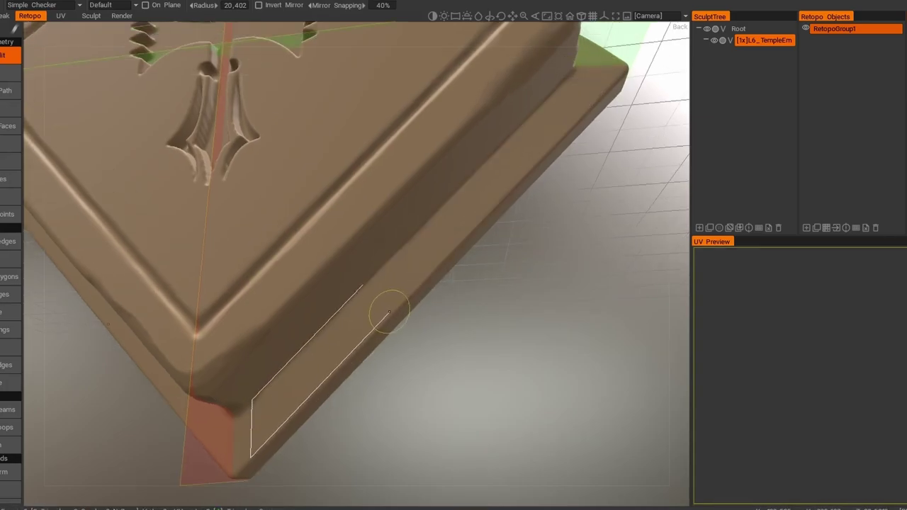
left_click(496, 196)
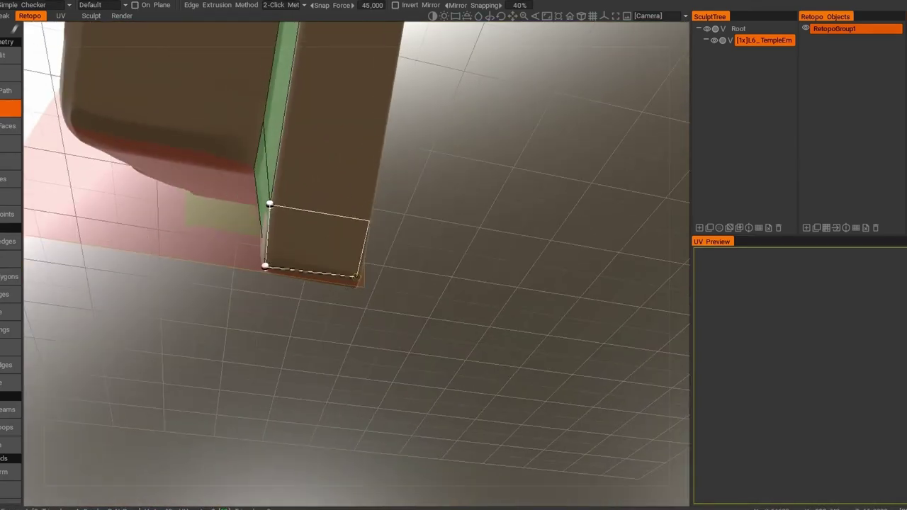
left_click(367, 218)
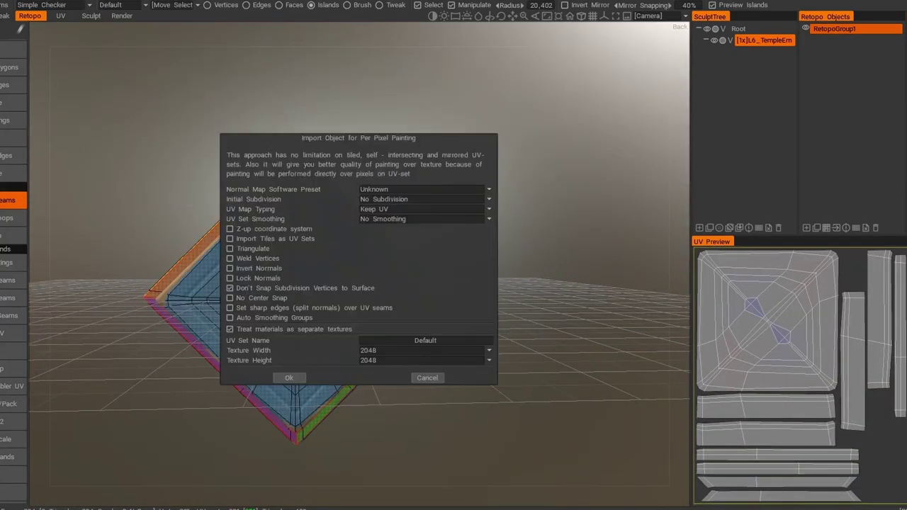
left_click(288, 378)
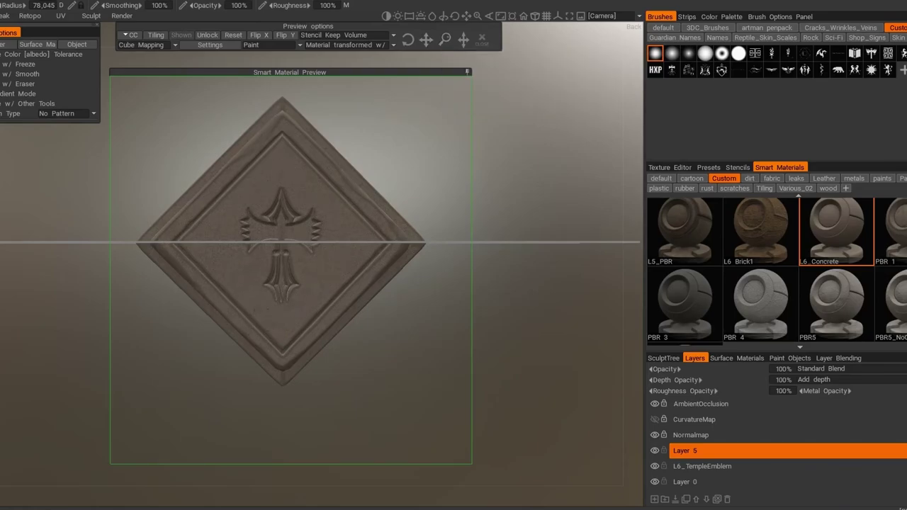
Turn off symmetry and paint the carved cross motif with gold metal_dark
left_click(467, 71)
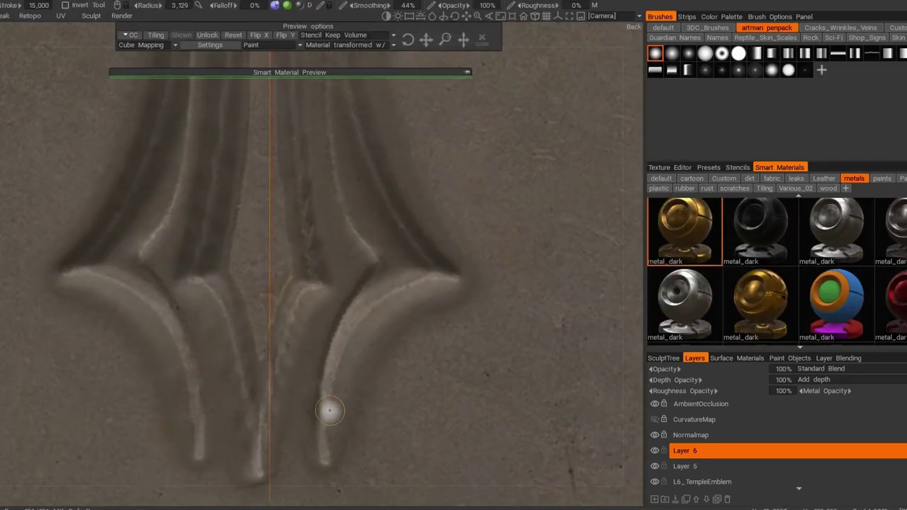
left_click(73, 8)
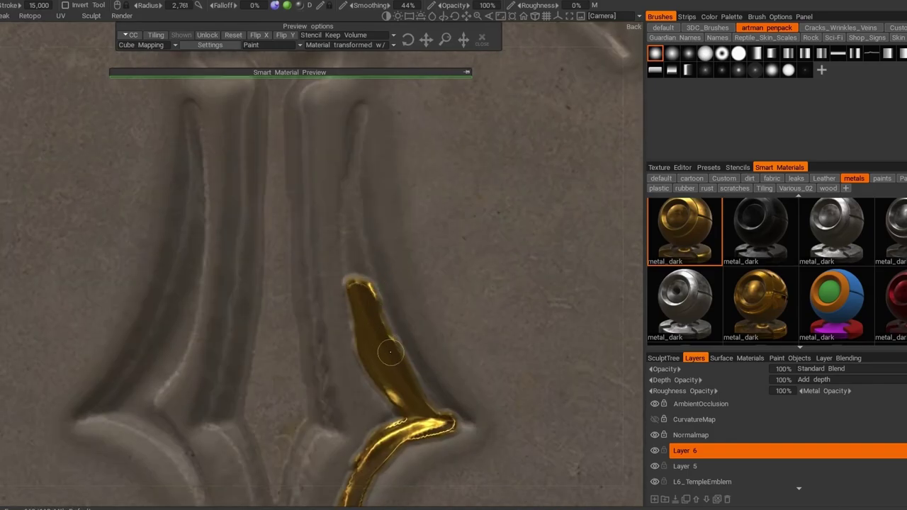
left_click_drag(395, 346, 322, 422, "alt")
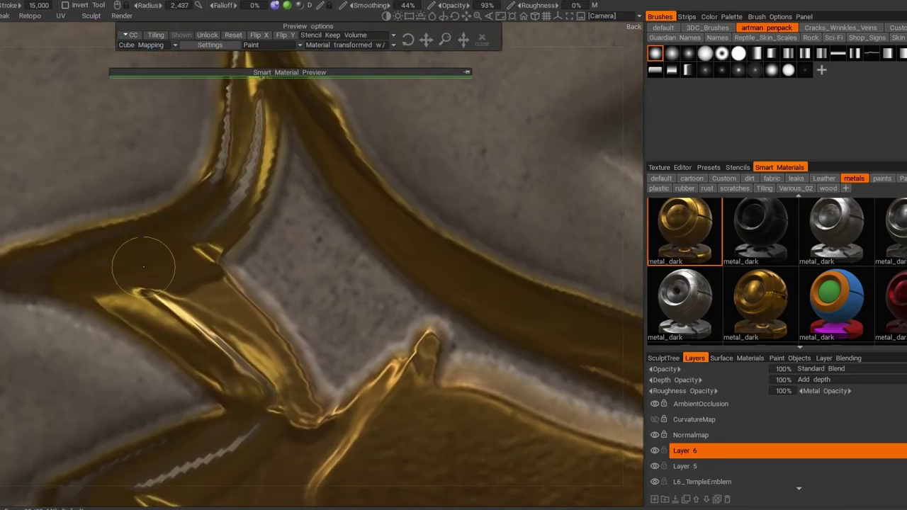
Paint the central diamond and motif edges gold with metal_dark on Layer 6
left_click_drag(143, 267, 338, 314)
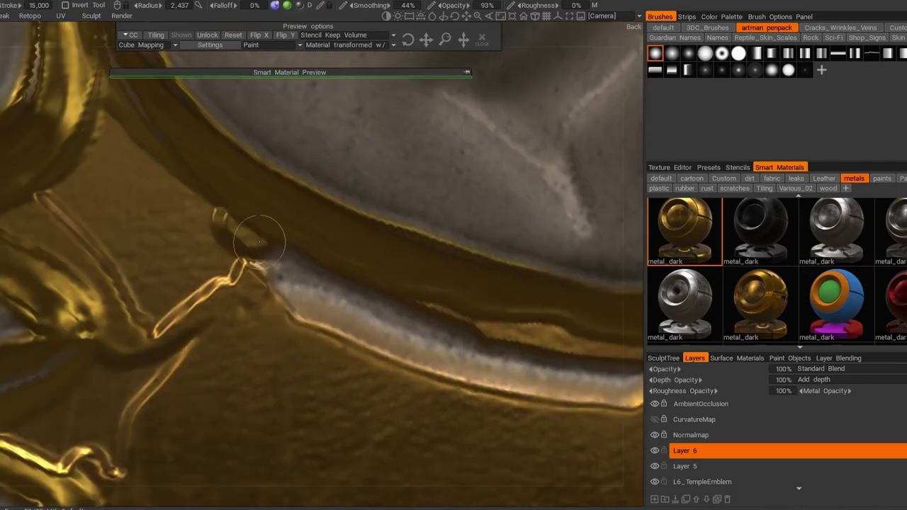
left_click_drag(243, 243, 432, 372)
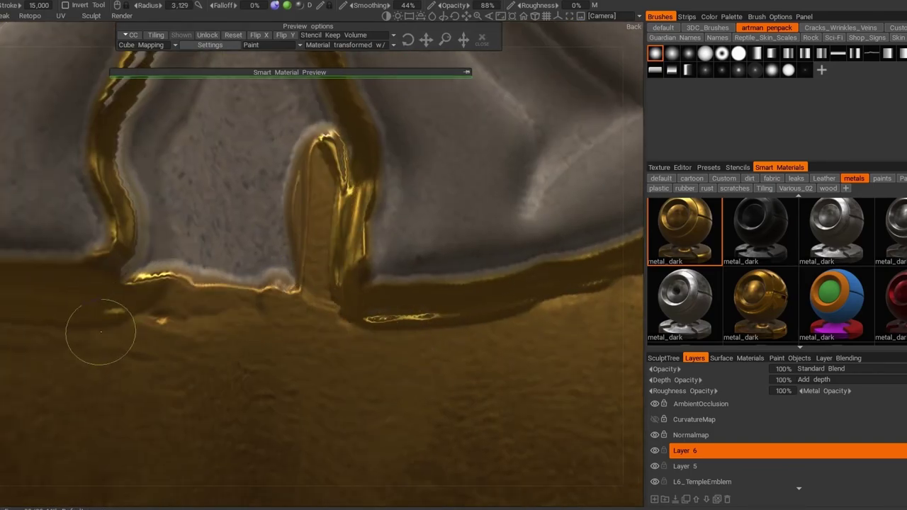
right_click_drag(300, 301, 196, 347)
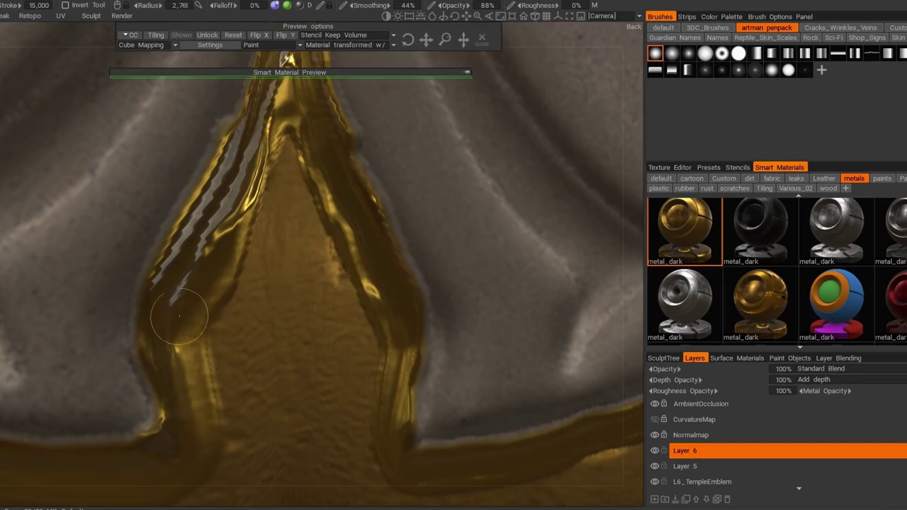
right_click_drag(179, 317, 294, 199)
Zoom in on the slender spikes and side prongs to gild them
scroll(234, 428, "down", 5)
scroll(434, 365, "up", 5)
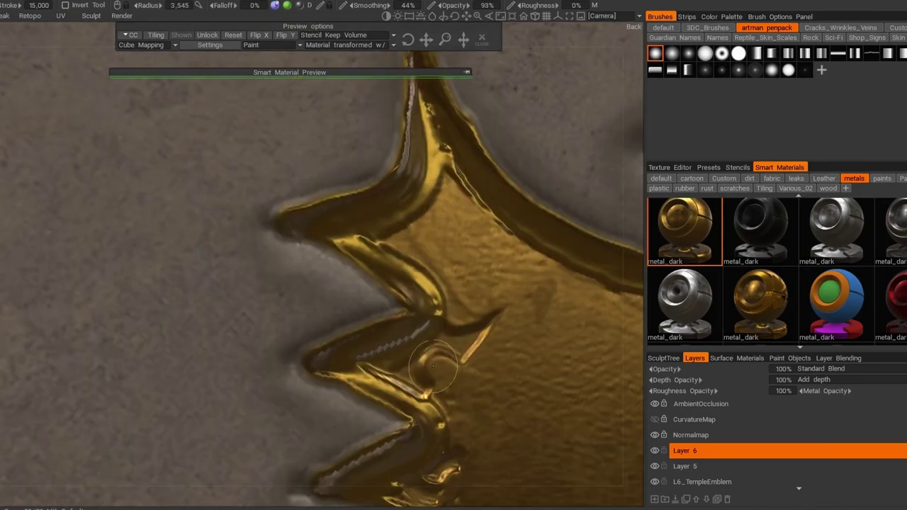
scroll(476, 310, "down", 5)
scroll(445, 363, "up", 5)
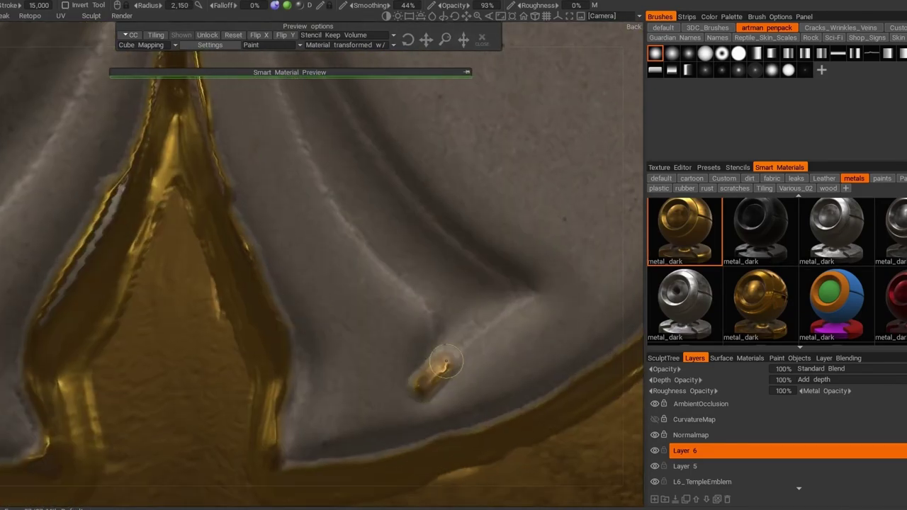
mouse_move(366, 126)
right_mouse_down()
mouse_move(364, 294)
mouse_move(300, 137)
mouse_move(319, 213)
right_mouse_up()
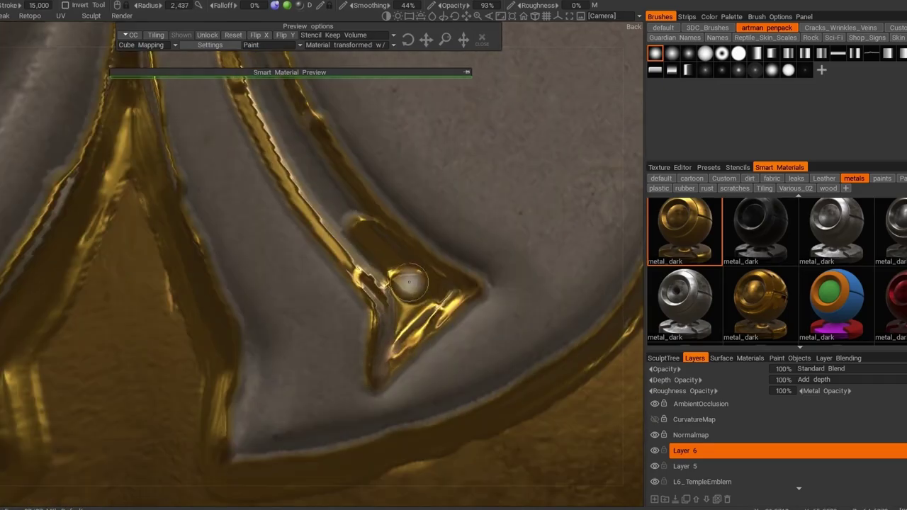
mouse_move(281, 117)
right_mouse_down()
mouse_move(298, 200)
mouse_move(291, 254)
right_mouse_up()
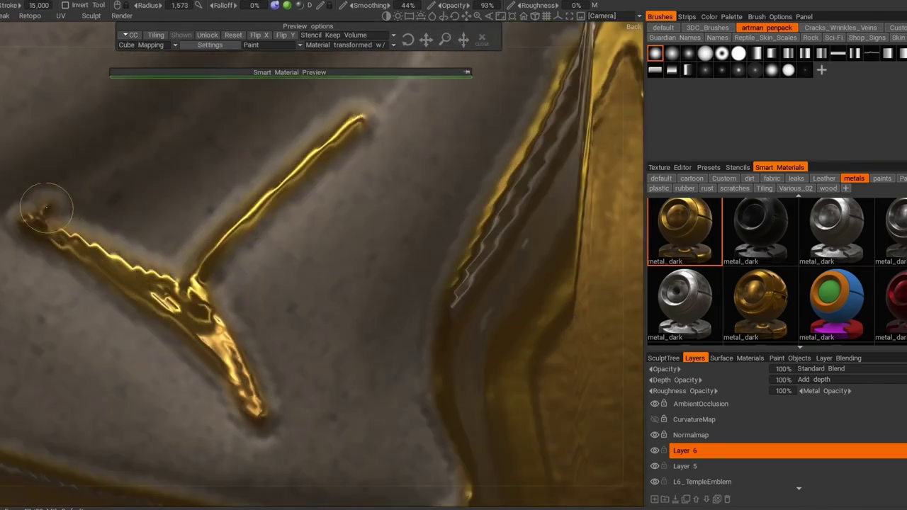
middle_click_drag(46, 208, 309, 389)
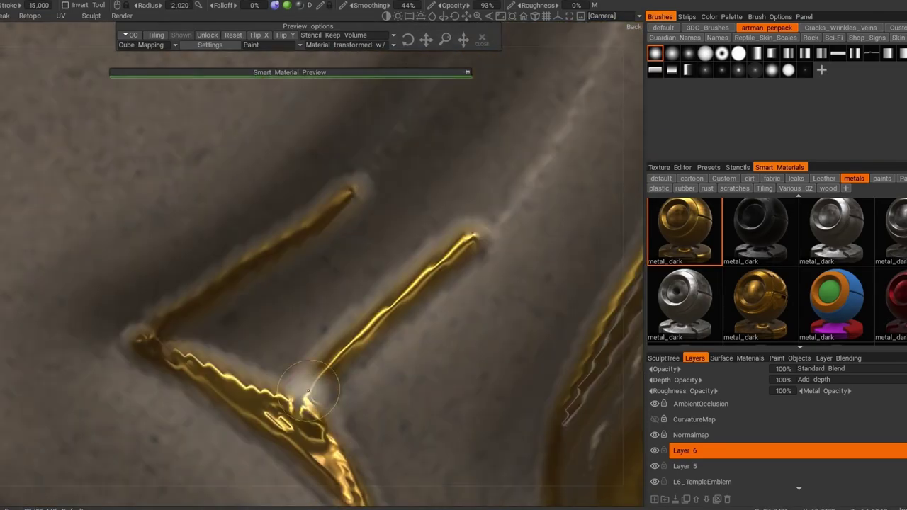